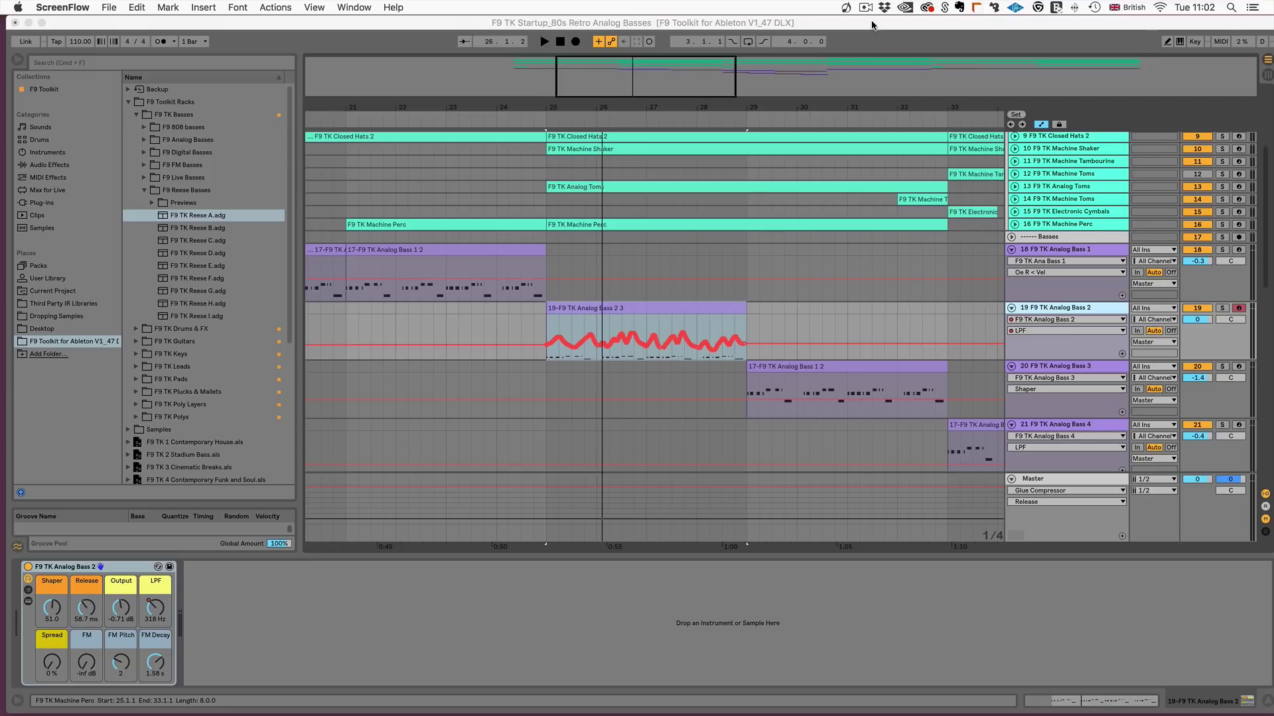
Play back the bass demos in the 80s Retro Analog, Funk & Soul, 808 Patches and Stadium Bass sets
{"action": "left_click", "coordinate": [697, 321]}
{"action": "key", "text": "space"}
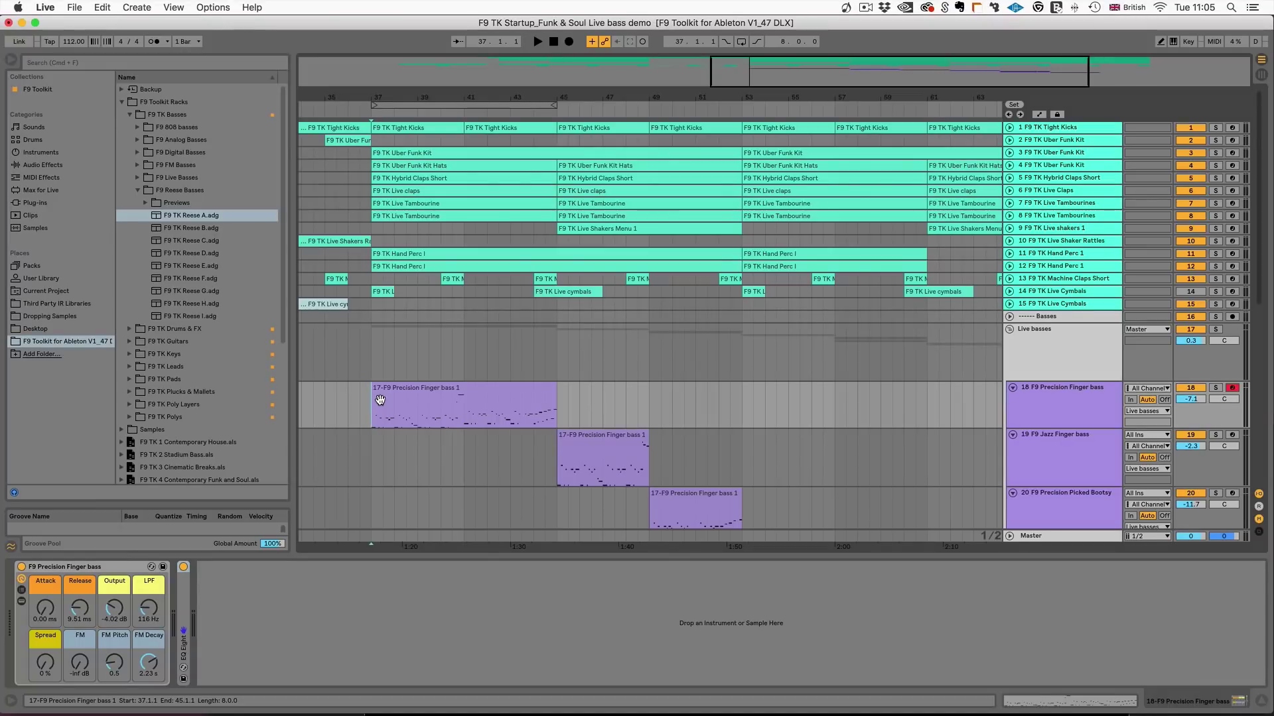
{"action": "key", "text": "space"}
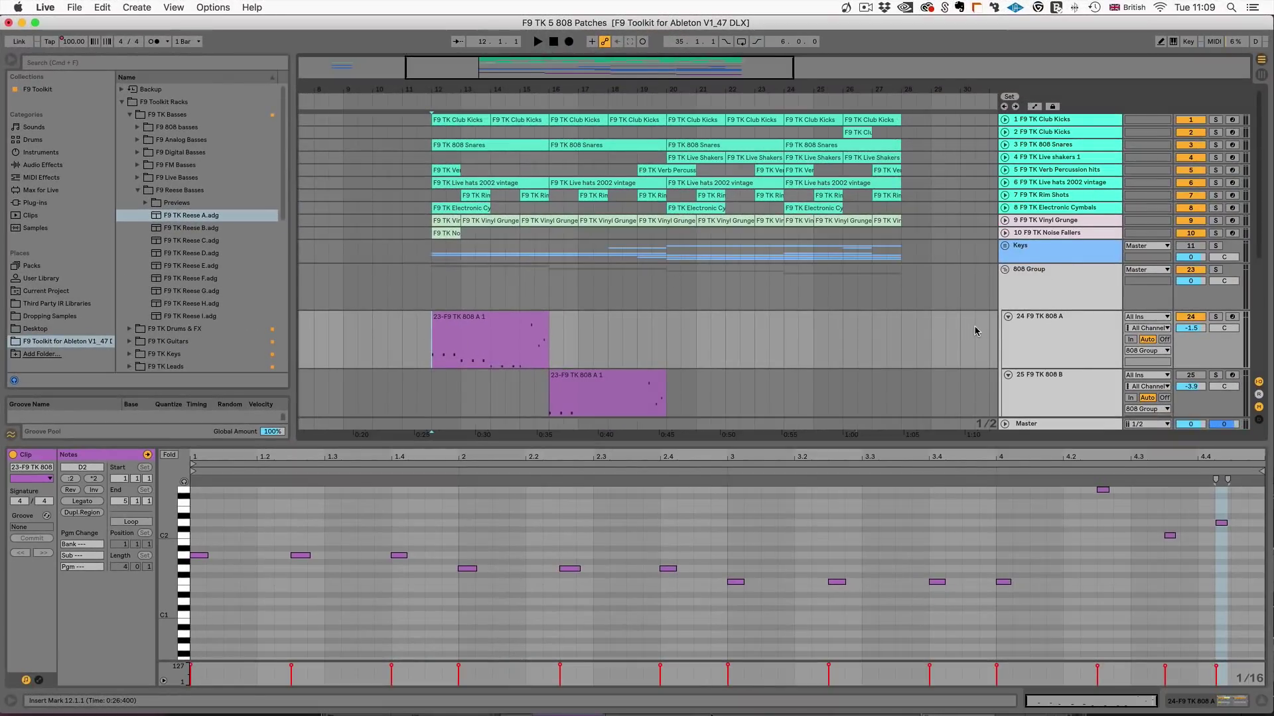
{"action": "key", "text": "space"}
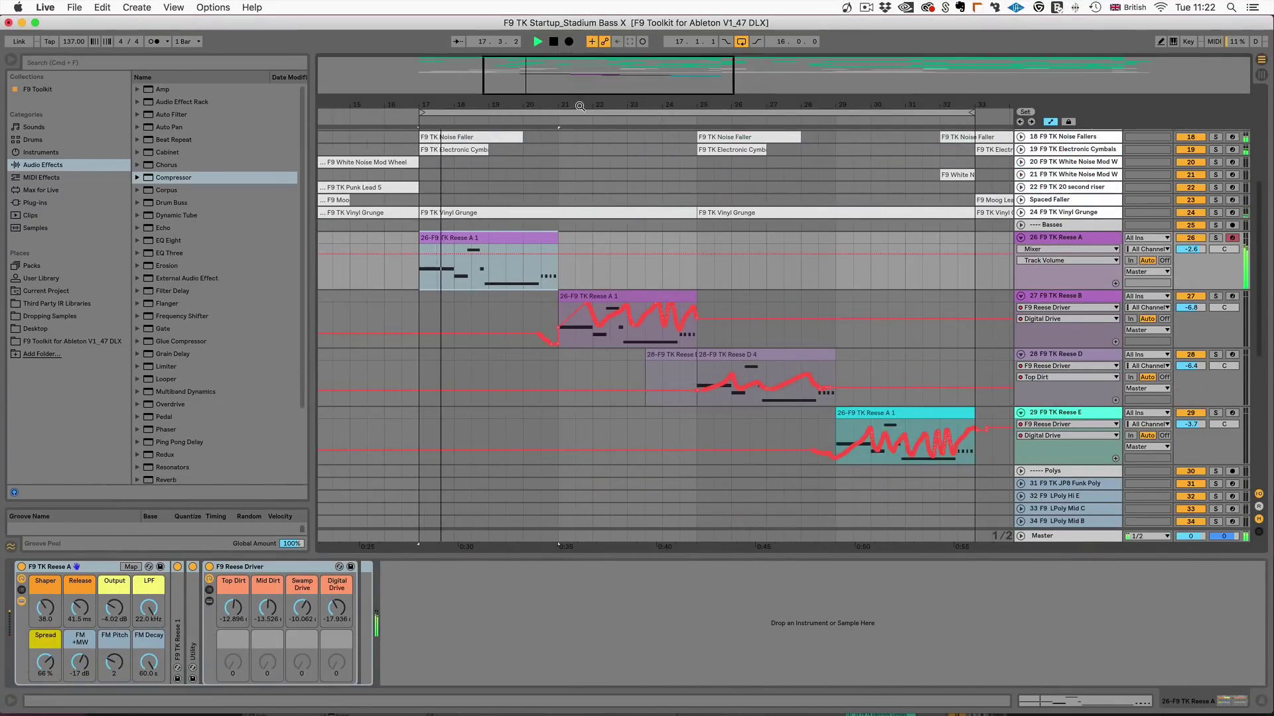
{"action": "left_click_drag", "start_coordinate": [536, 61], "coordinate": [535, 68]}
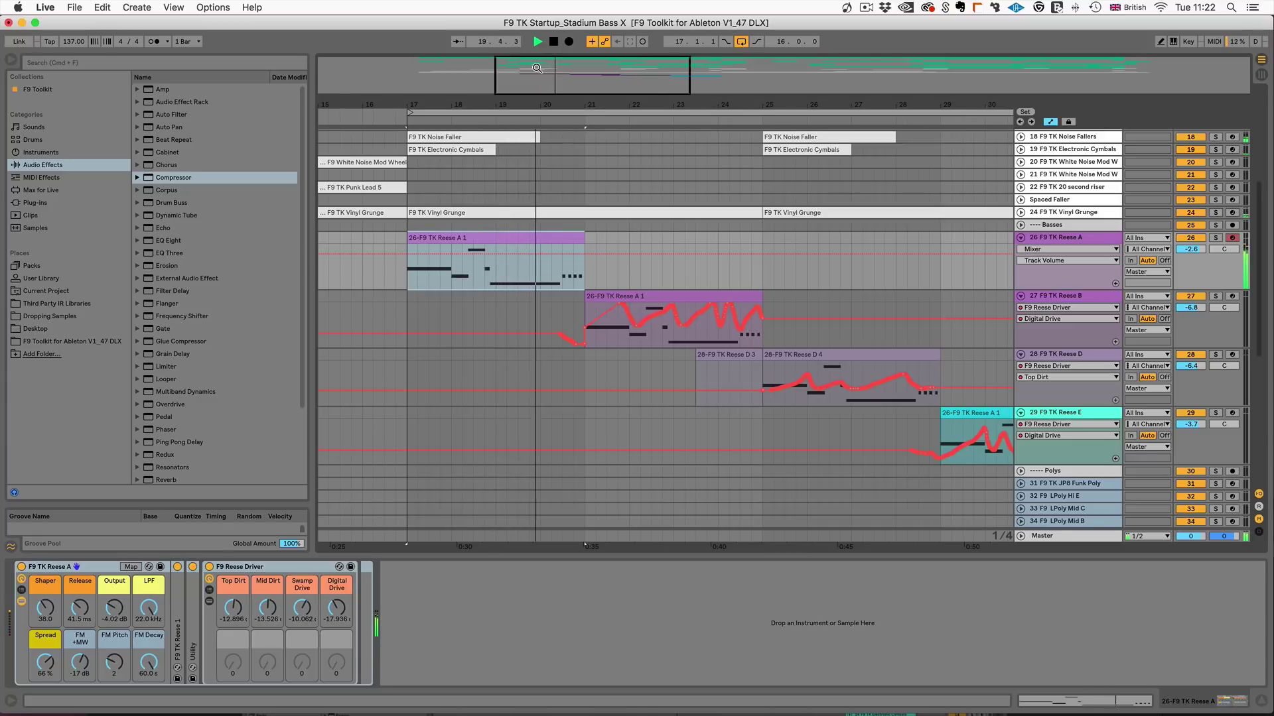
{"action": "key", "text": "space"}
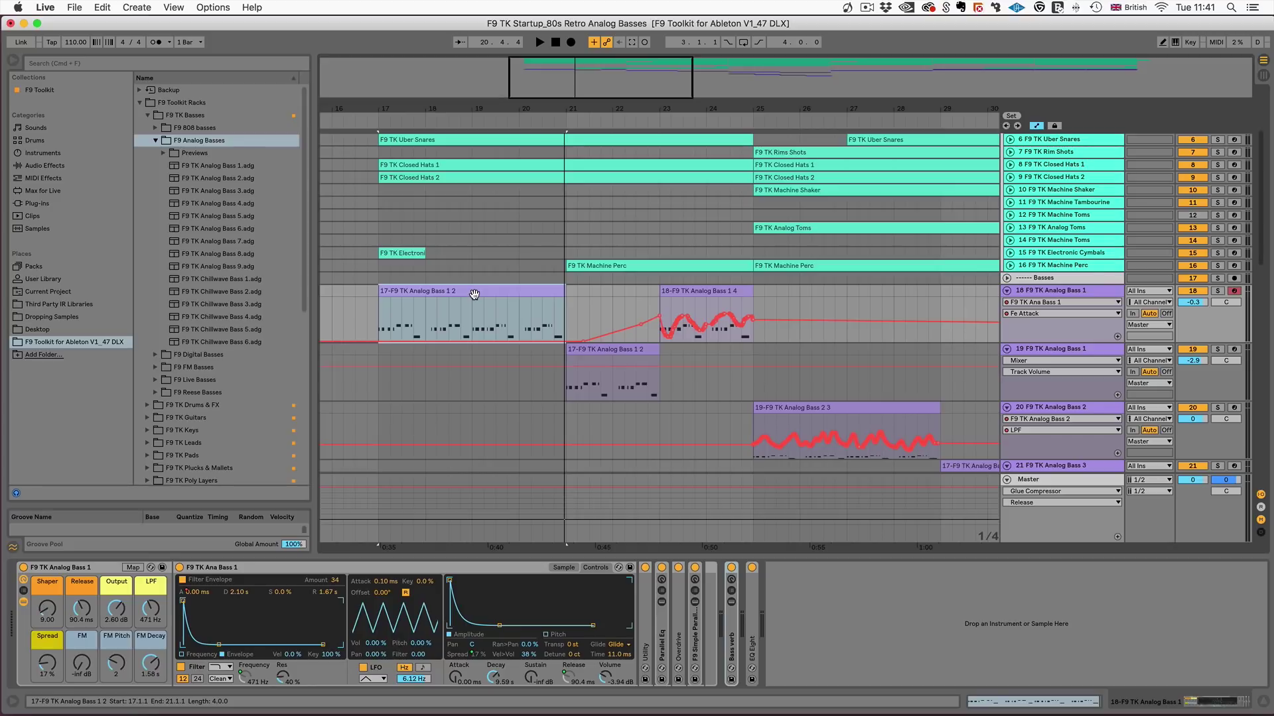
Play back the Analog Bass 1 clips in the 80s Retro Analog Basses set
{"action": "key", "text": "space"}
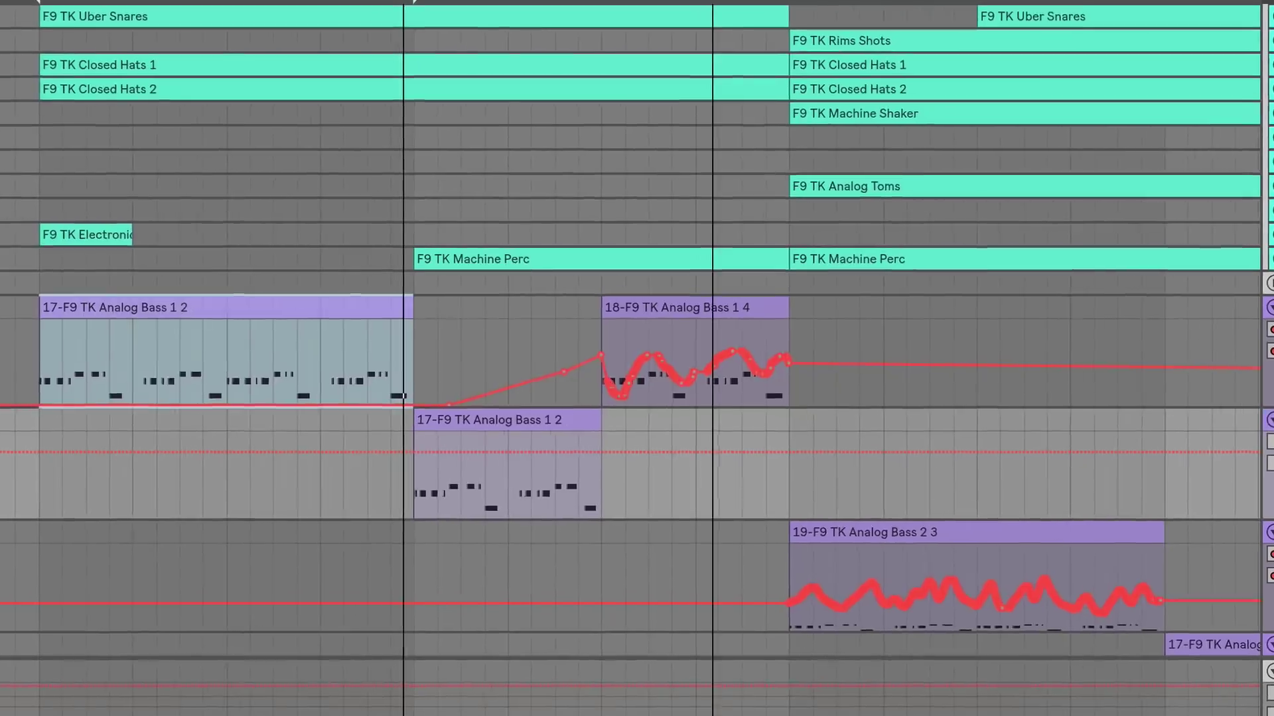
{"action": "left_click_drag", "start_coordinate": [713, 2], "coordinate": [713, 40]}
{"action": "left_click", "coordinate": [641, 307]}
{"action": "key", "text": "space"}
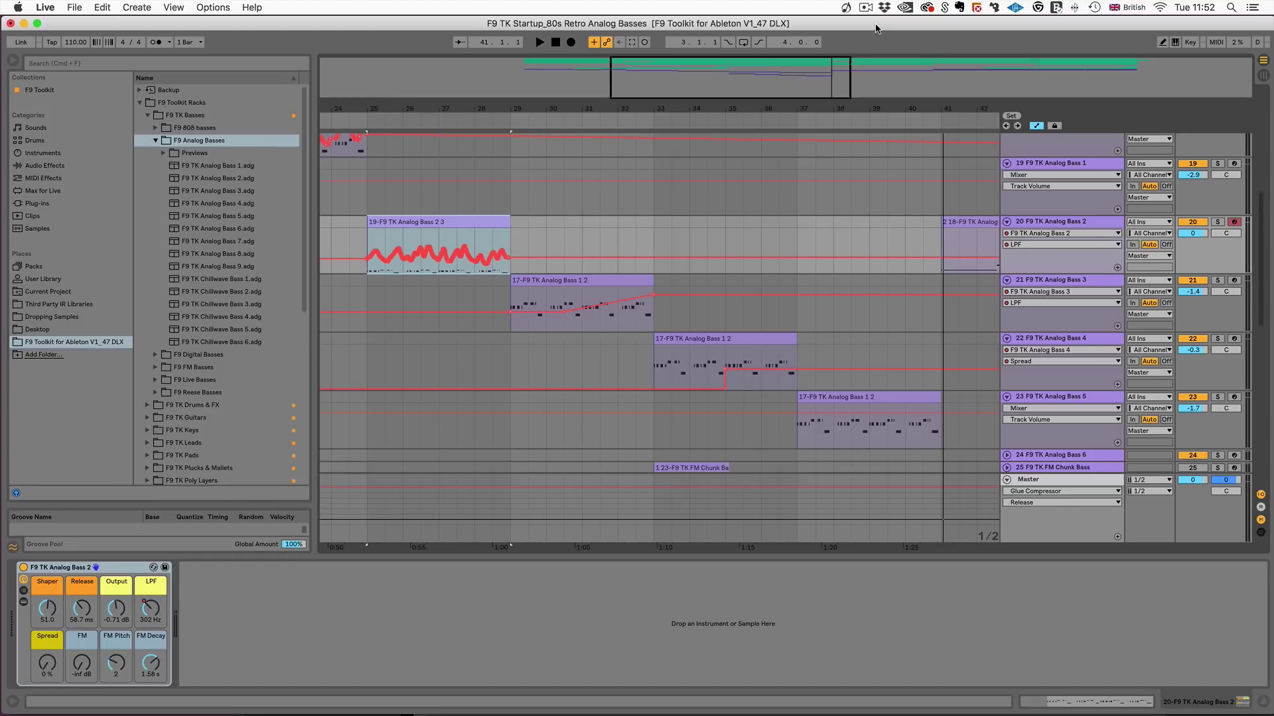
Play the following Analog Bass clips and show the LPF automation on the Analog Bass 4 track
{"action": "key", "text": "space"}
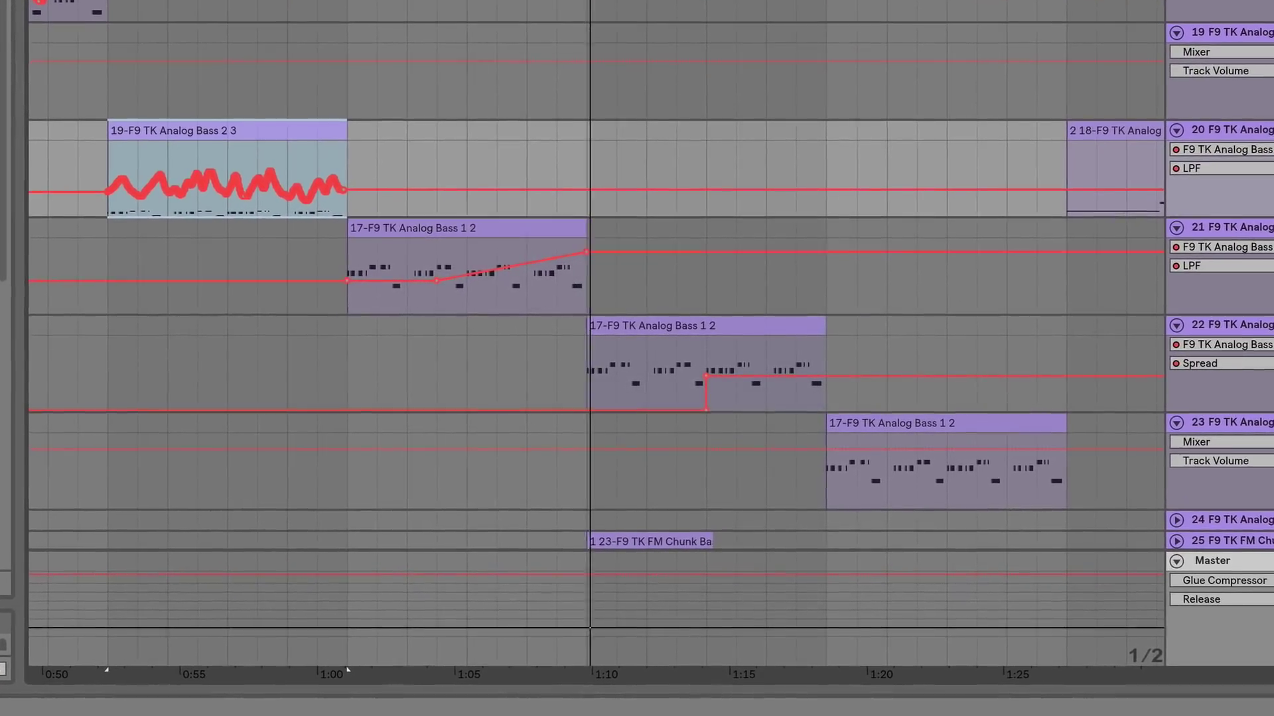
{"action": "left_click", "coordinate": [1267, 346]}
{"action": "left_click", "coordinate": [1139, 401]}
{"action": "left_click", "coordinate": [1266, 364]}
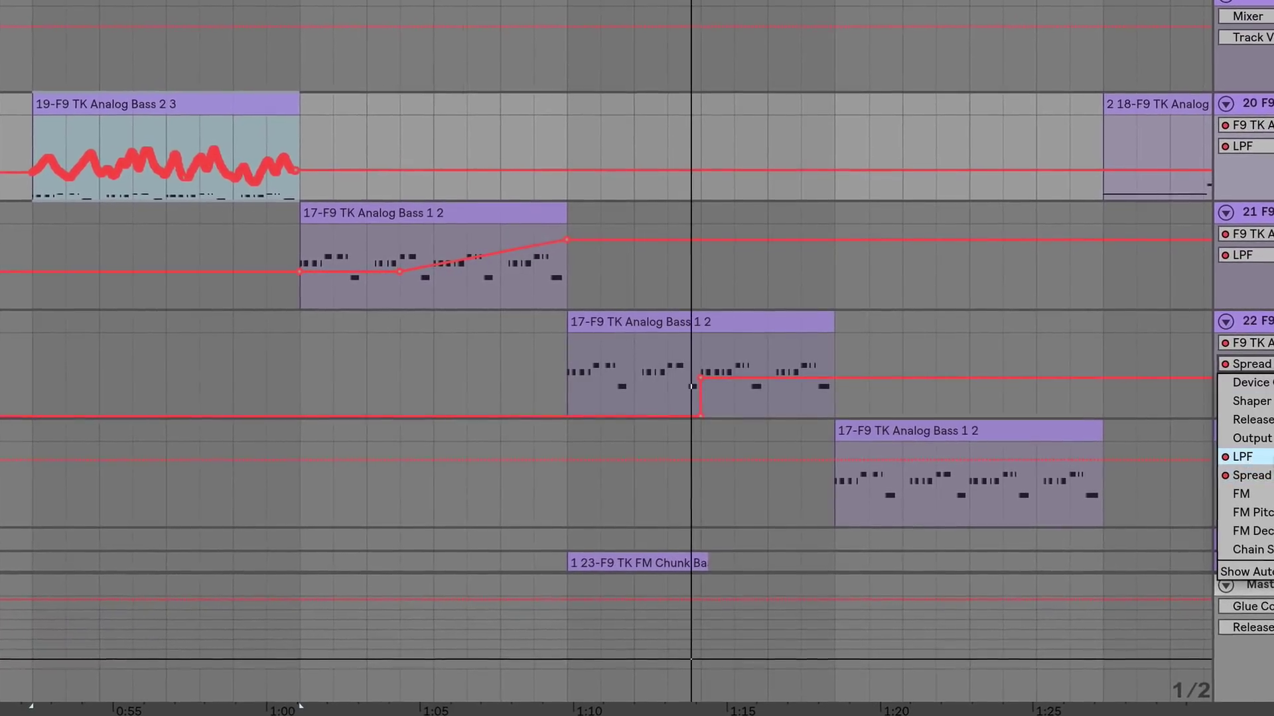
{"action": "left_click", "coordinate": [1241, 456]}
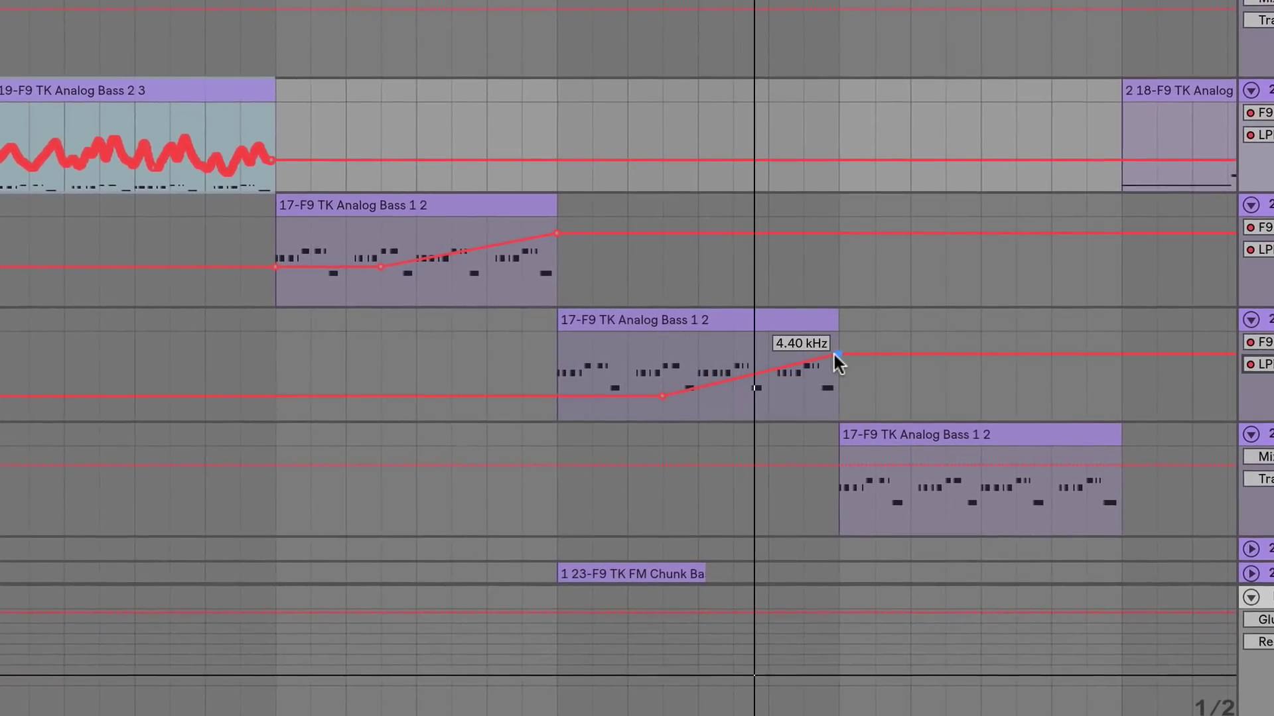
{"action": "left_click_drag", "start_coordinate": [833, 352], "coordinate": [897, 319]}
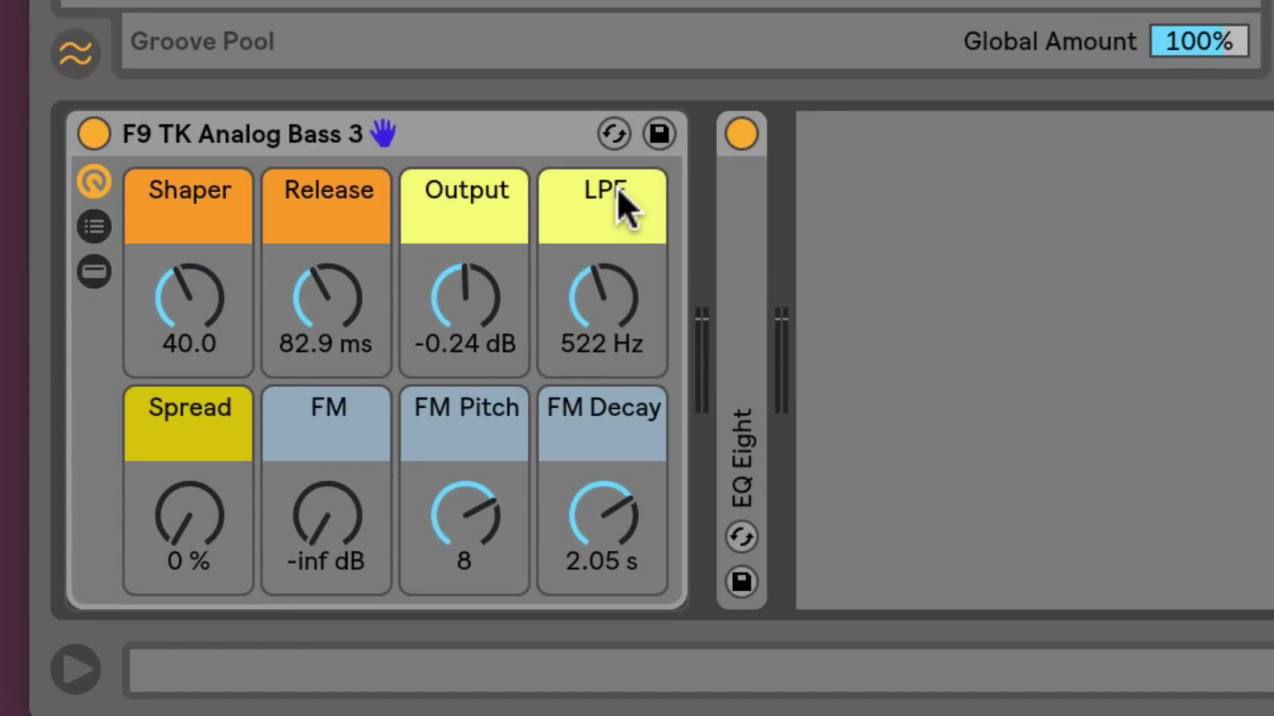
Set the Analog Bass 3 rack's Shaper macro to 28.0 and its Release macro to 117 ms
{"action": "left_click", "coordinate": [176, 312]}
{"action": "left_click_drag", "start_coordinate": [187, 317], "coordinate": [186, 256]}
{"action": "left_click_drag", "start_coordinate": [186, 301], "coordinate": [187, 372]}
{"action": "left_click_drag", "start_coordinate": [188, 312], "coordinate": [188, 326]}
{"action": "mouse_move", "coordinate": [314, 299]}
{"action": "left_mouse_down"}
{"action": "mouse_move", "coordinate": [314, 229]}
{"action": "mouse_move", "coordinate": [314, 311]}
{"action": "mouse_move", "coordinate": [313, 284]}
{"action": "left_mouse_up"}
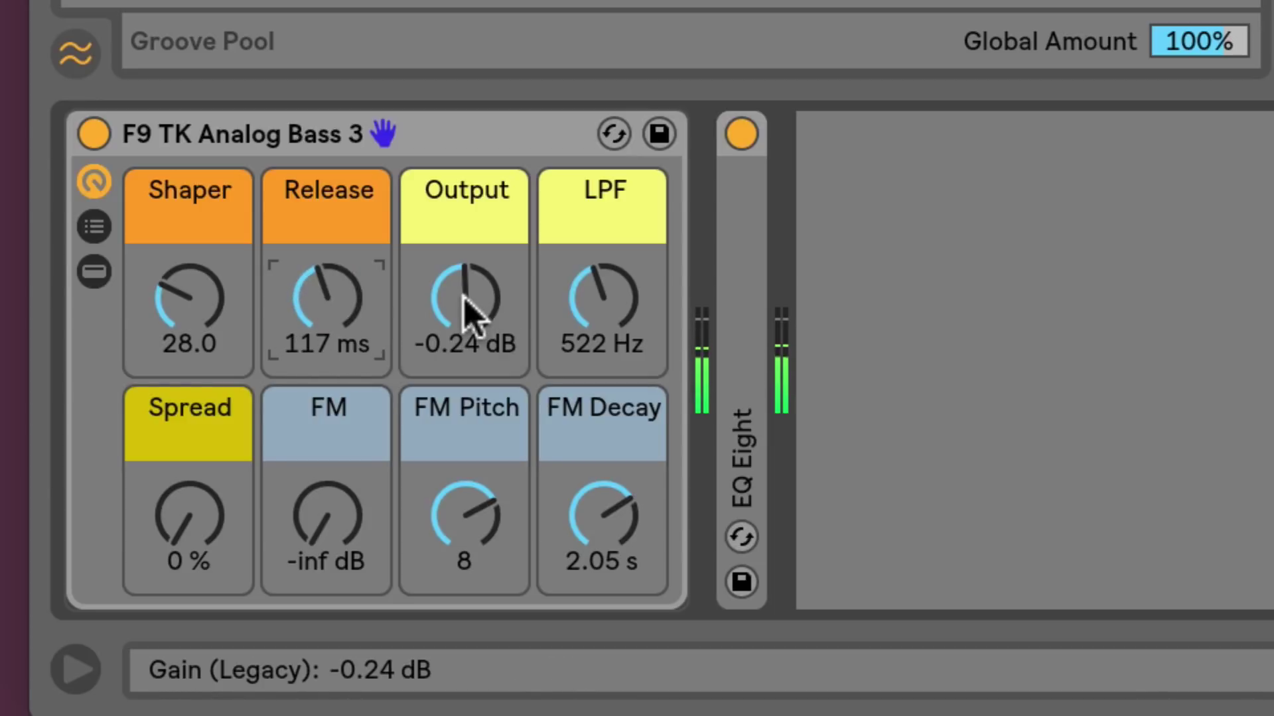
Set the Analog Bass 3 rack's Output macro to -2.44 dB and its LPF macro to 295 Hz
{"action": "mouse_move", "coordinate": [464, 309]}
{"action": "left_mouse_down"}
{"action": "mouse_move", "coordinate": [464, 282]}
{"action": "mouse_move", "coordinate": [464, 325]}
{"action": "mouse_move", "coordinate": [464, 291]}
{"action": "left_mouse_up"}
{"action": "mouse_move", "coordinate": [606, 296]}
{"action": "left_mouse_down"}
{"action": "mouse_move", "coordinate": [605, 310]}
{"action": "mouse_move", "coordinate": [605, 247]}
{"action": "mouse_move", "coordinate": [606, 308]}
{"action": "left_mouse_up"}
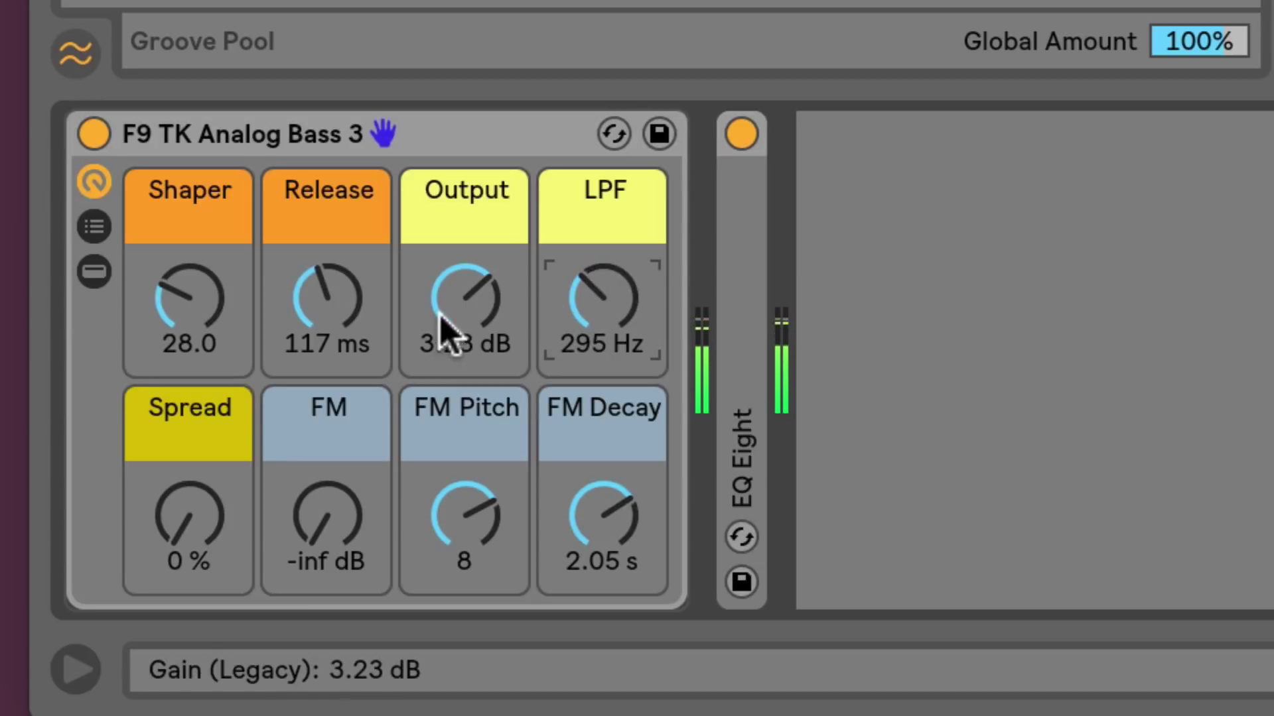
{"action": "left_click_drag", "start_coordinate": [441, 335], "coordinate": [464, 321]}
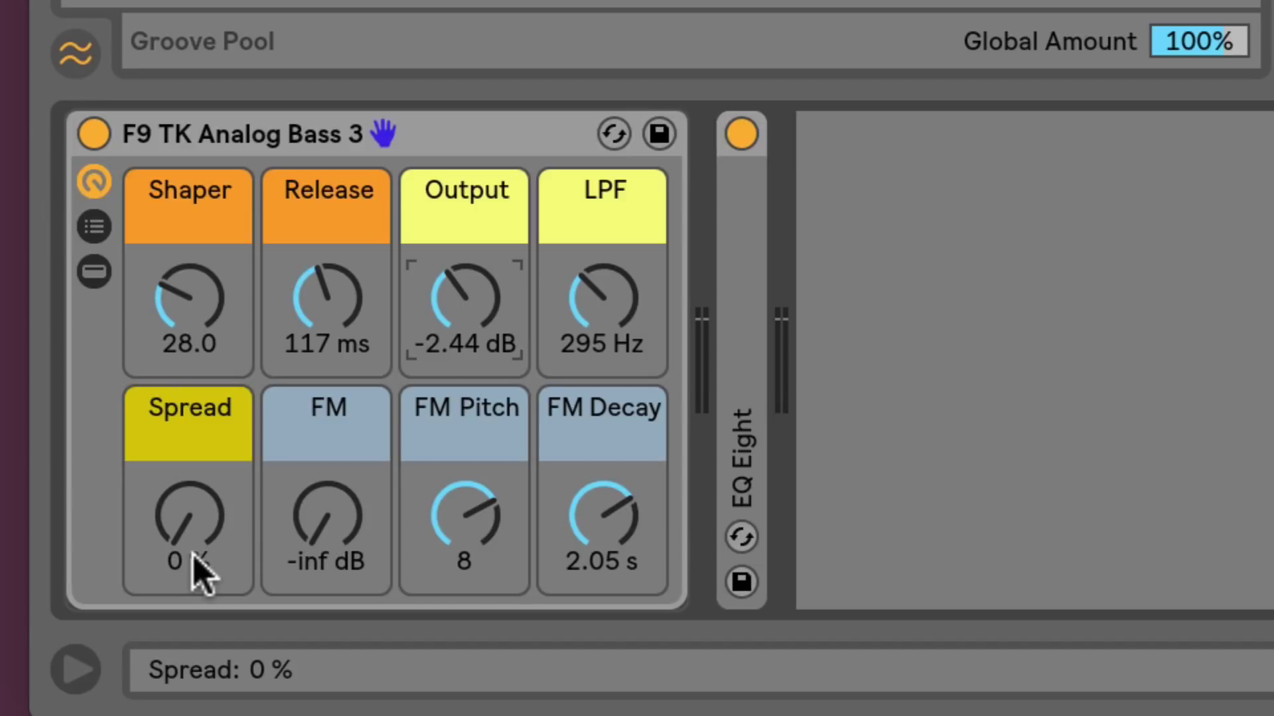
{"action": "mouse_move", "coordinate": [199, 571]}
{"action": "left_mouse_down"}
{"action": "mouse_move", "coordinate": [199, 490]}
{"action": "mouse_move", "coordinate": [199, 571]}
{"action": "left_mouse_up"}
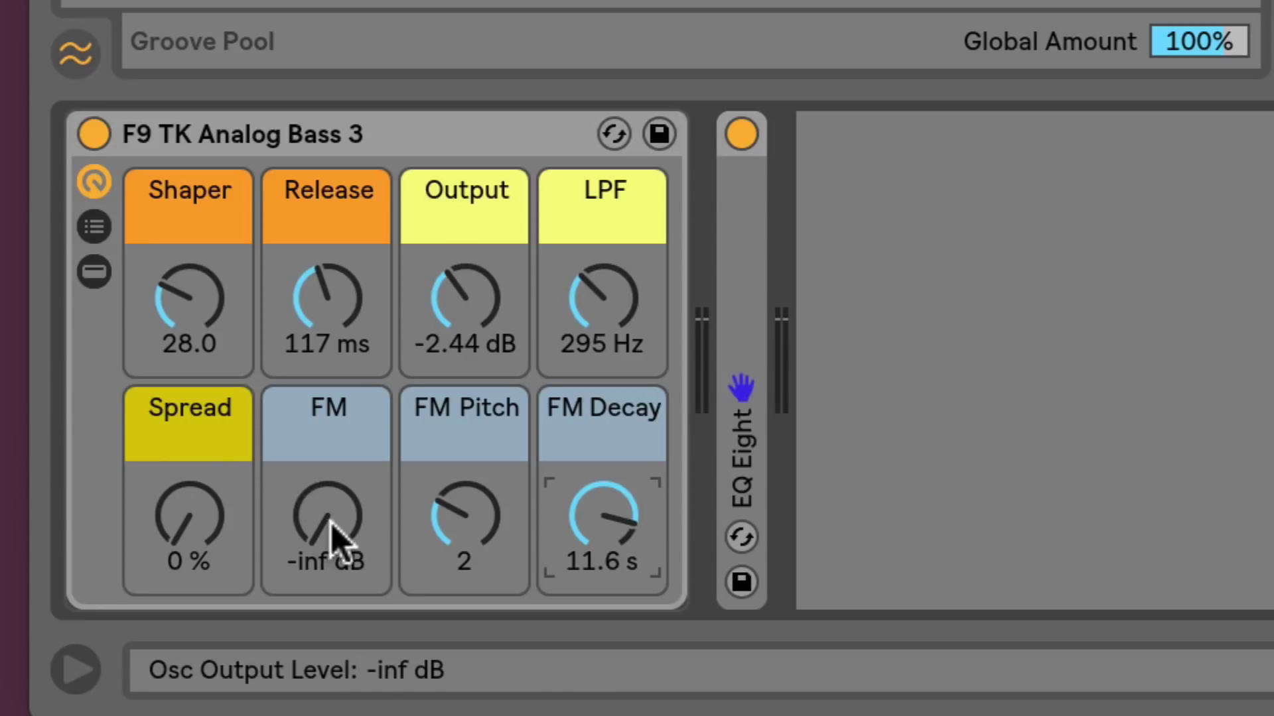
Set the Analog Bass 3 rack's FM level to -10 dB, FM Pitch to 6 and FM Decay to 4.09 s
{"action": "left_click", "coordinate": [343, 539]}
{"action": "left_click_drag", "start_coordinate": [343, 539], "coordinate": [342, 456]}
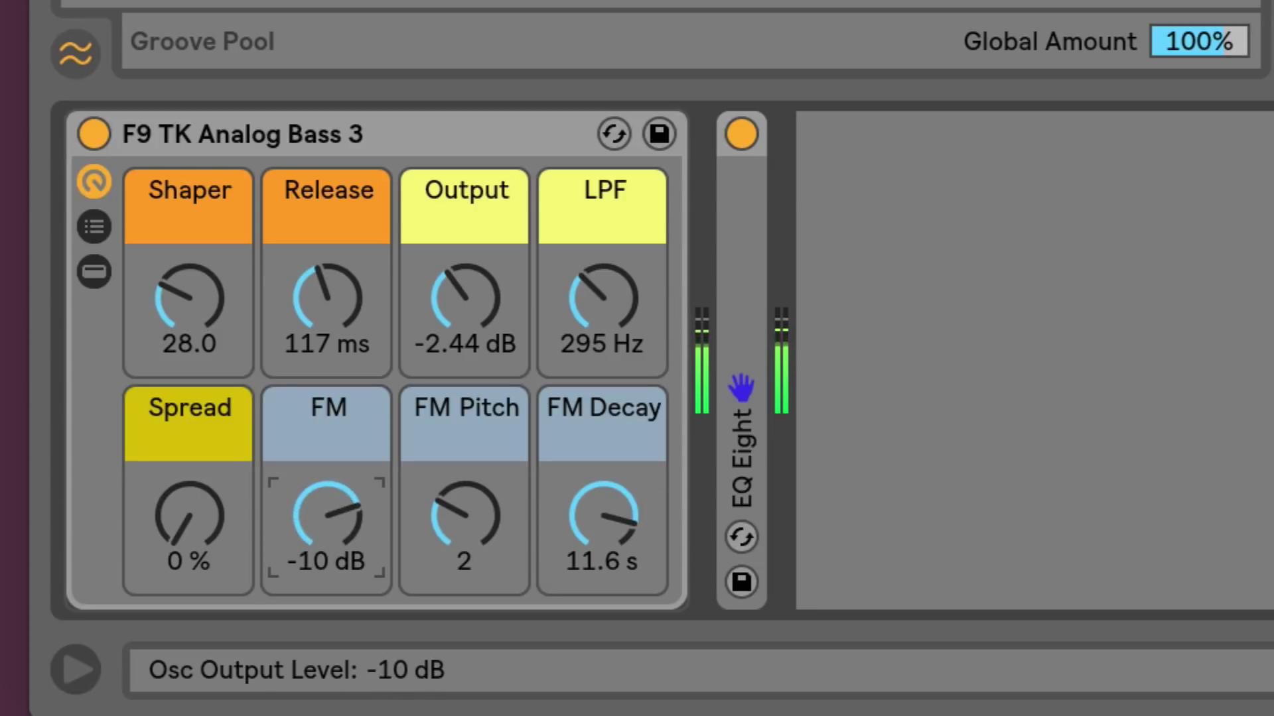
{"action": "left_click_drag", "start_coordinate": [466, 530], "coordinate": [466, 499]}
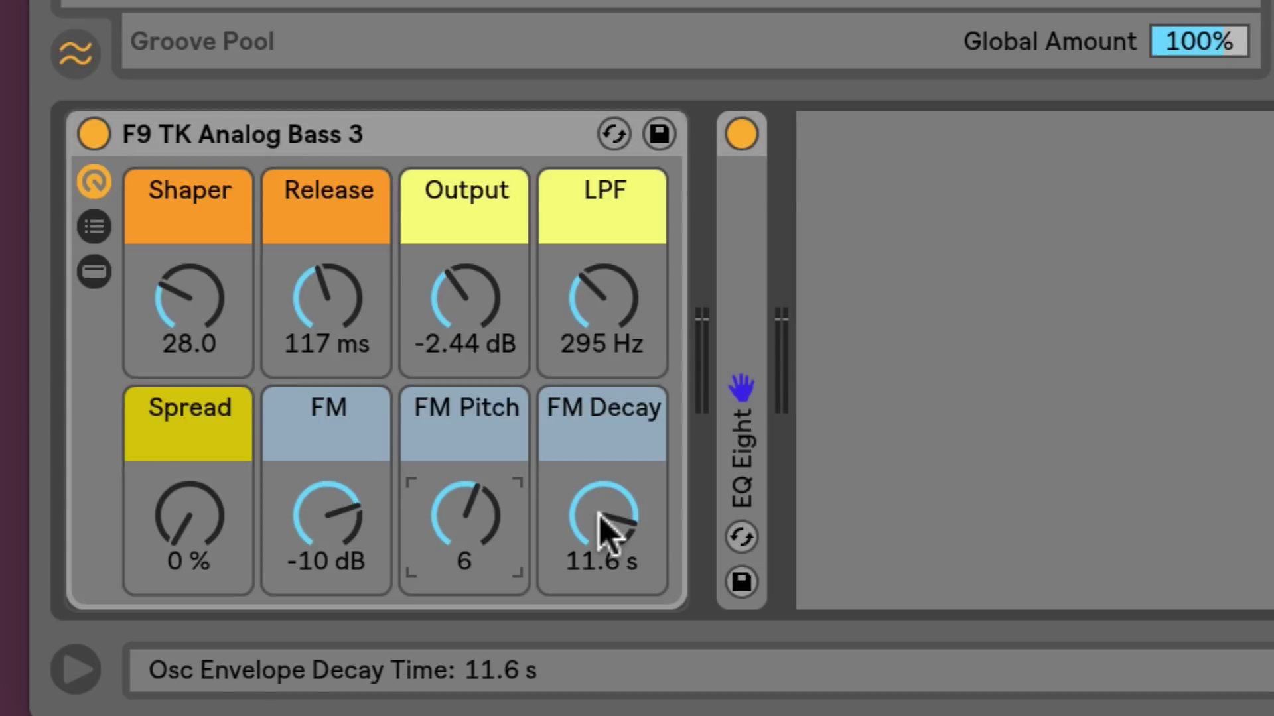
{"action": "mouse_move", "coordinate": [611, 528]}
{"action": "left_mouse_down"}
{"action": "mouse_move", "coordinate": [611, 590]}
{"action": "mouse_move", "coordinate": [611, 511]}
{"action": "left_mouse_up"}
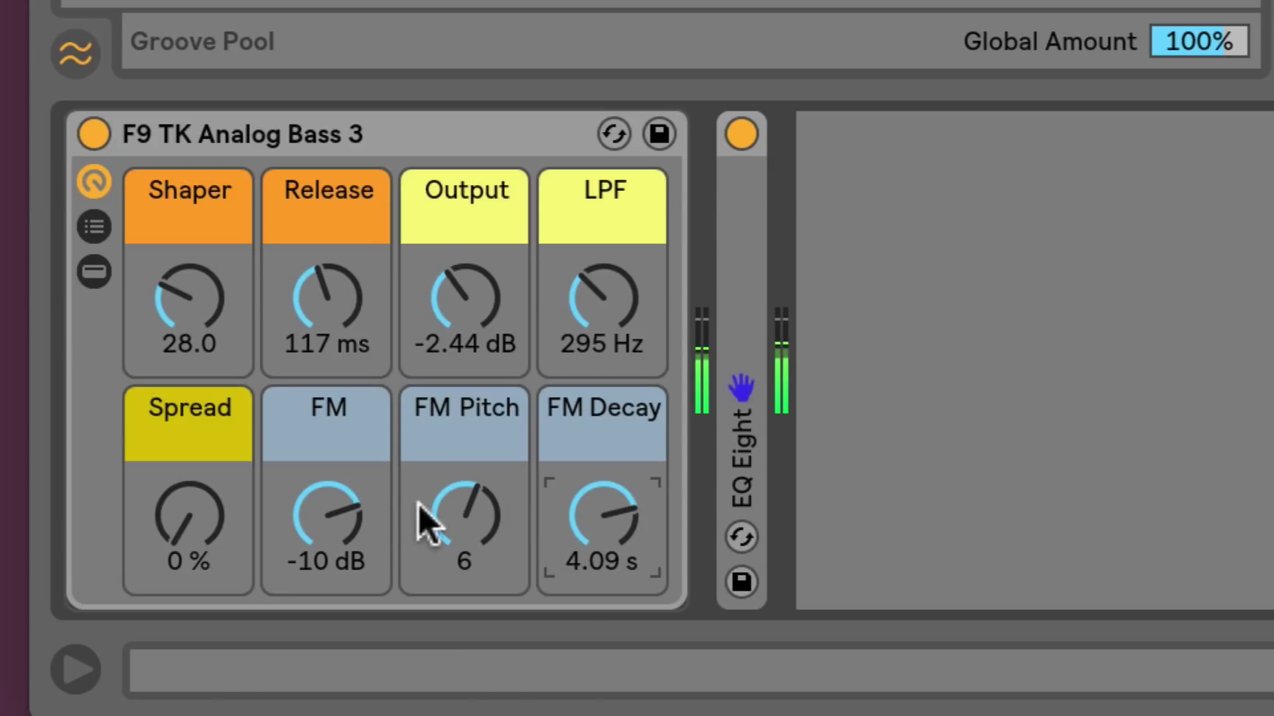
Set the Analog Bass 3 rack's FM level to -18 dB, FM Pitch to 4 and FM Decay to 24.7 ms
{"action": "left_click_drag", "start_coordinate": [327, 516], "coordinate": [327, 531]}
{"action": "left_click_drag", "start_coordinate": [469, 526], "coordinate": [469, 538]}
{"action": "left_click_drag", "start_coordinate": [597, 520], "coordinate": [597, 564]}
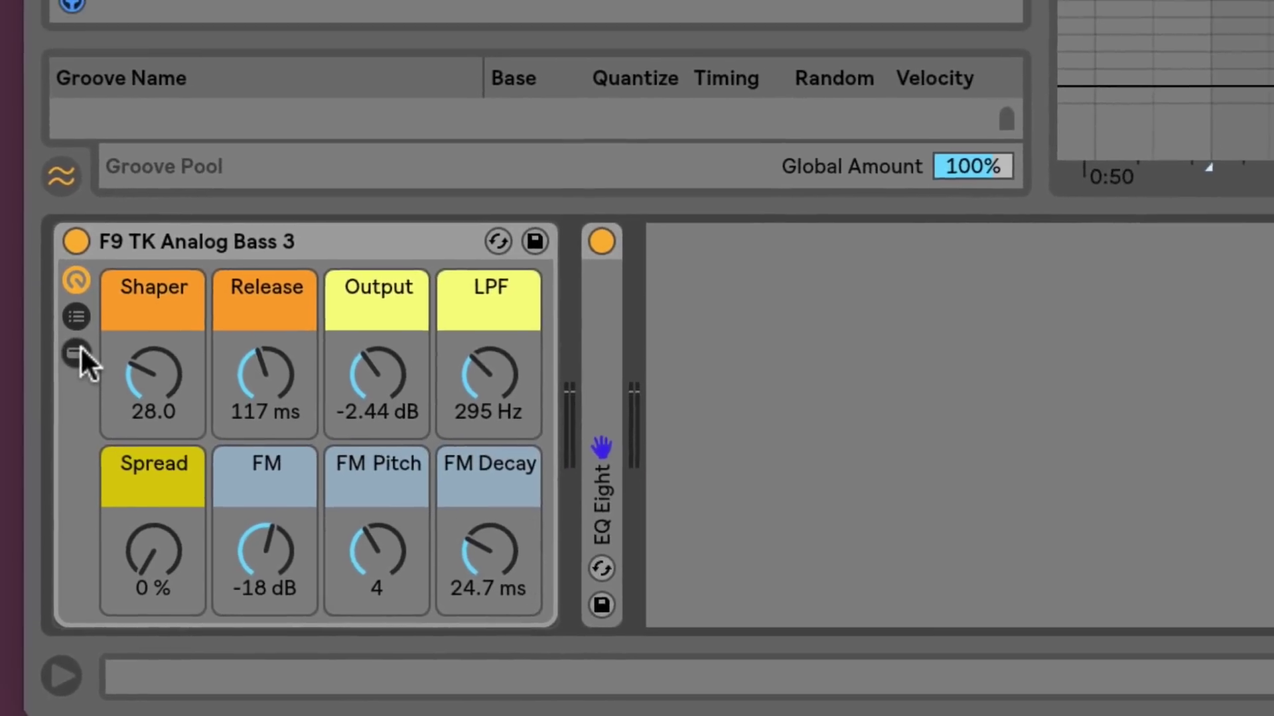
Show the devices inside the Analog Bass 3 rack and view the option for converting its Simpler to Sampler
{"action": "left_click", "coordinate": [83, 323]}
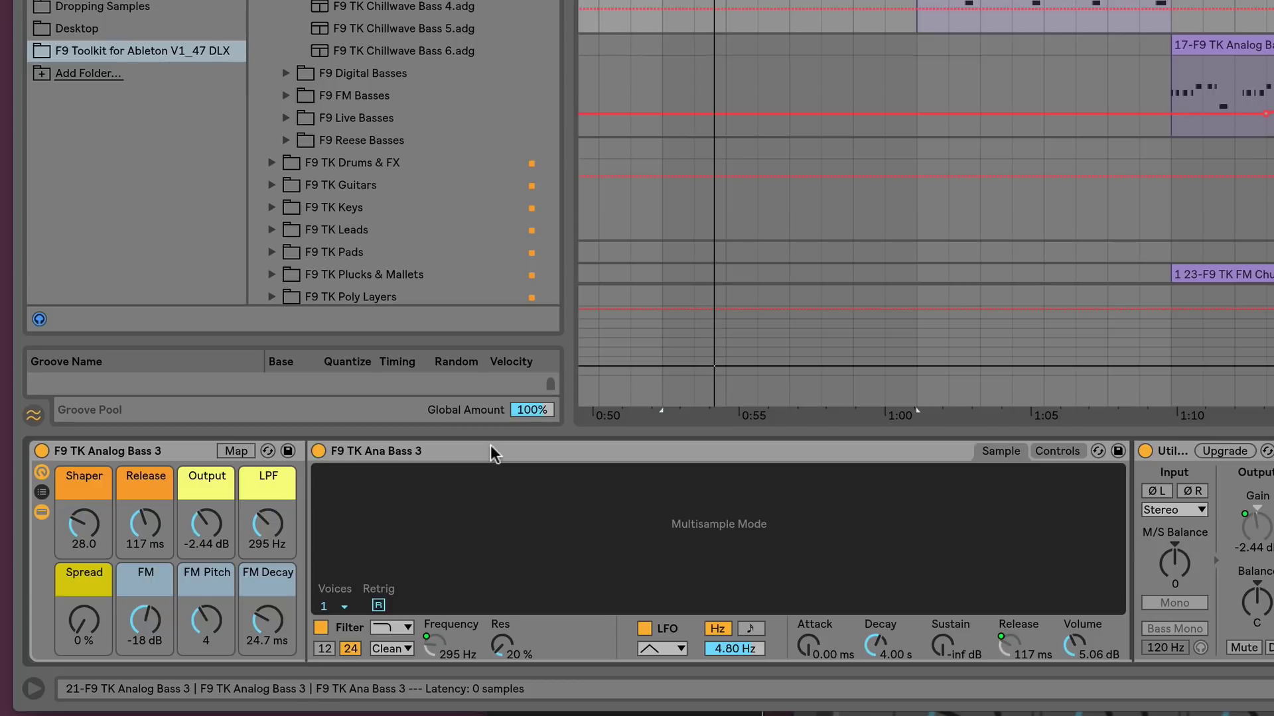
{"action": "left_click", "coordinate": [539, 448]}
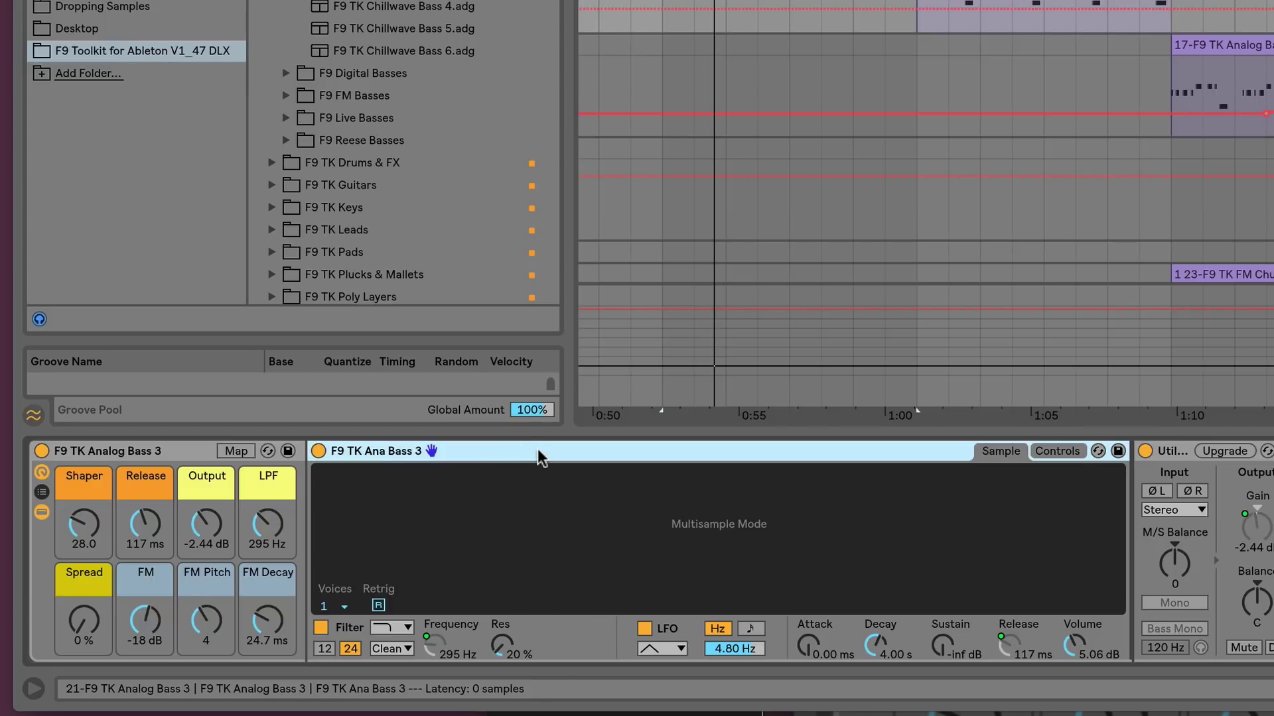
{"action": "right_click", "coordinate": [537, 449]}
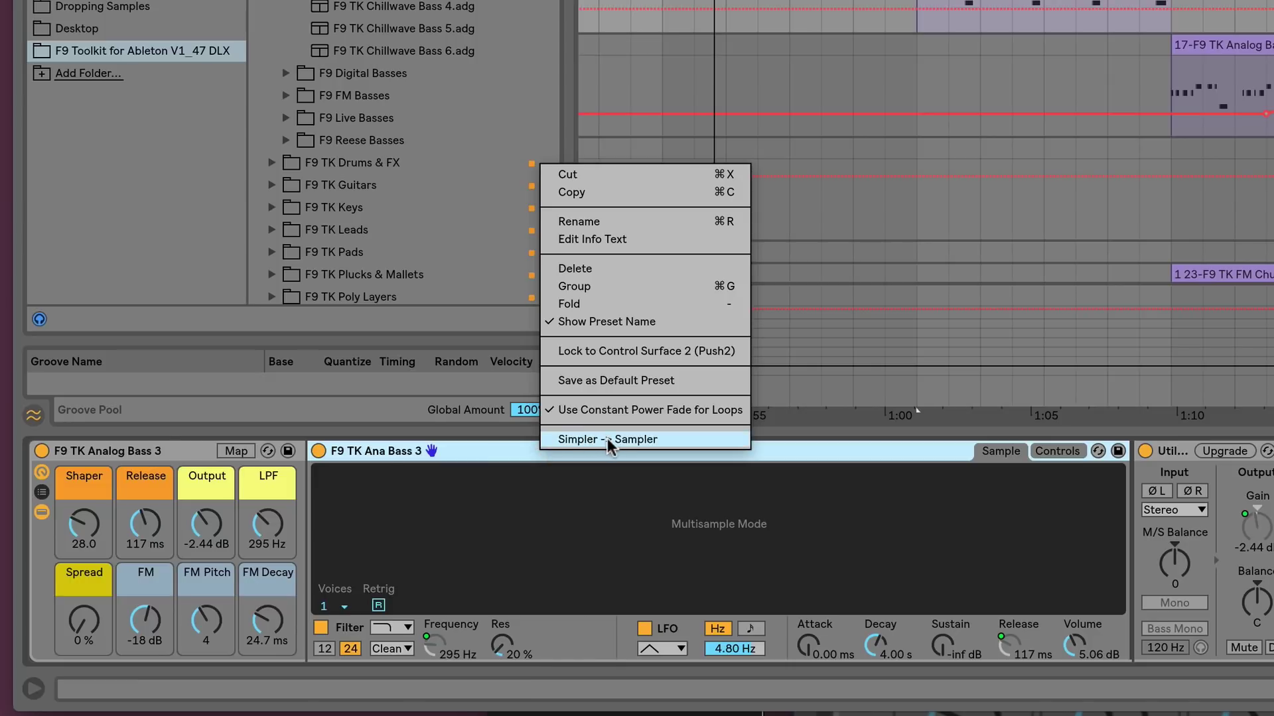
{"action": "left_click", "coordinate": [530, 441]}
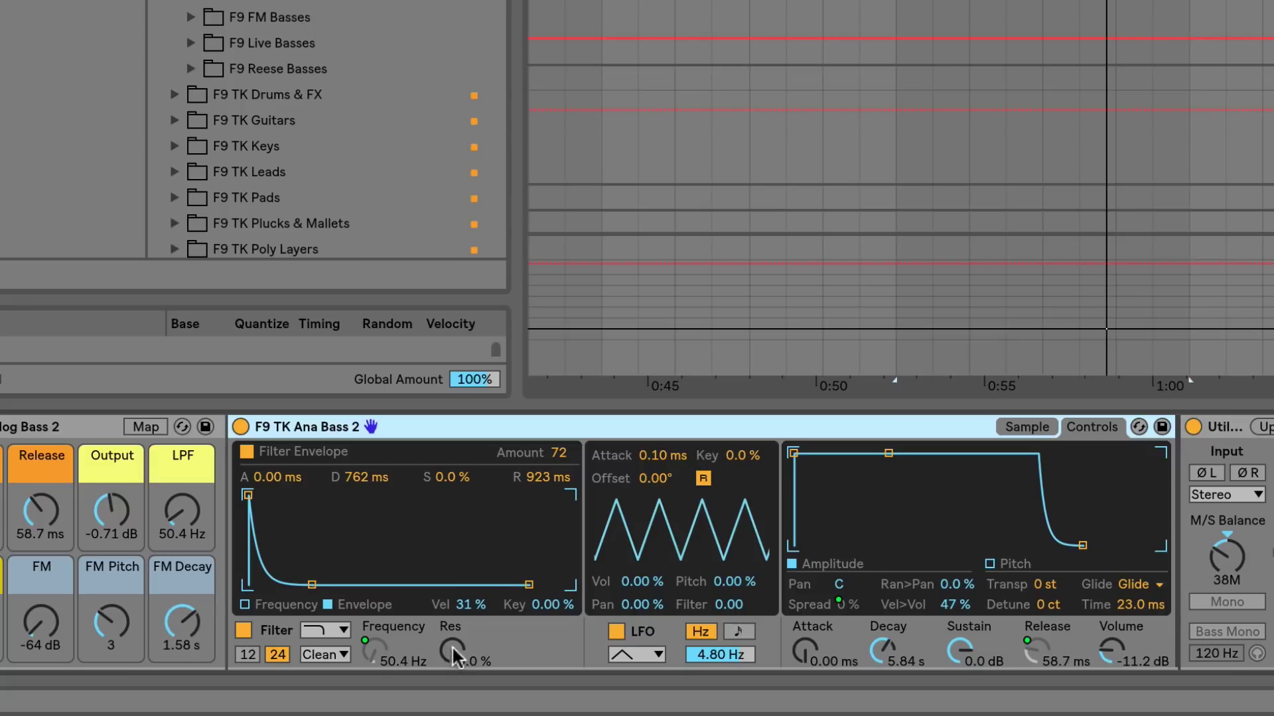
In the Ana Bass 2 Simpler, set the filter resonance to 53% and the filter envelope attack to 331 ms
{"action": "left_click_drag", "start_coordinate": [455, 659], "coordinate": [403, 595]}
{"action": "left_click_drag", "start_coordinate": [284, 477], "coordinate": [284, 443]}
{"action": "left_click_drag", "start_coordinate": [446, 637], "coordinate": [446, 656]}
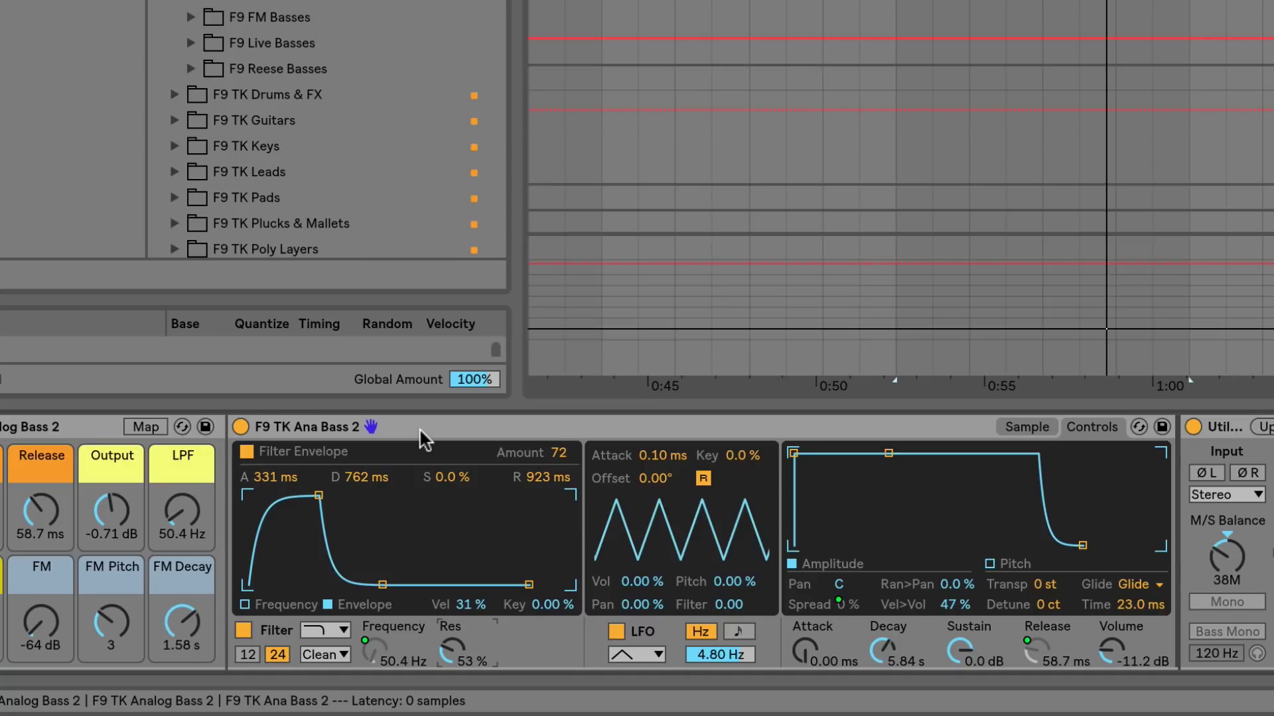
{"action": "left_click", "coordinate": [420, 431]}
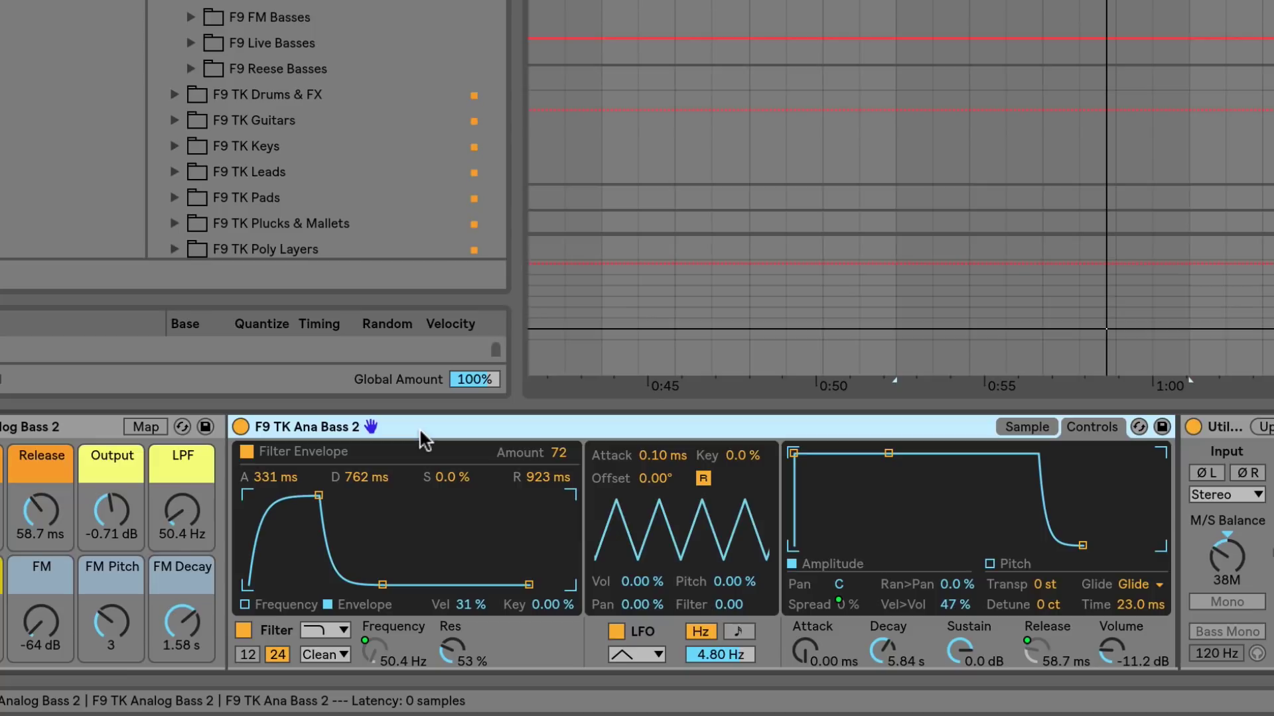
Try the MS2 filter circuit on Ana Bass 2 and settle on SMP with 21.0 dB drive and 105% resonance
{"action": "left_click", "coordinate": [325, 655]}
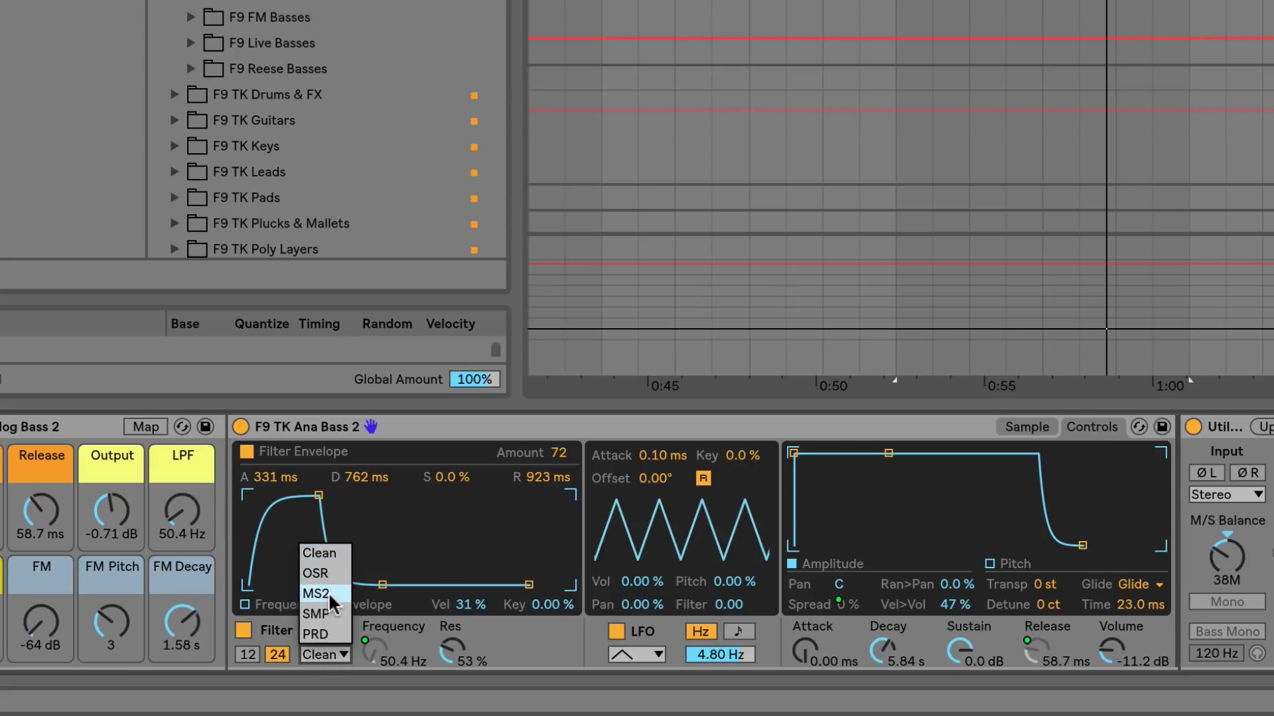
{"action": "left_click", "coordinate": [329, 592]}
{"action": "left_click_drag", "start_coordinate": [514, 651], "coordinate": [508, 616]}
{"action": "left_click", "coordinate": [329, 658]}
{"action": "left_click", "coordinate": [330, 615]}
{"action": "left_click_drag", "start_coordinate": [454, 650], "coordinate": [453, 654]}
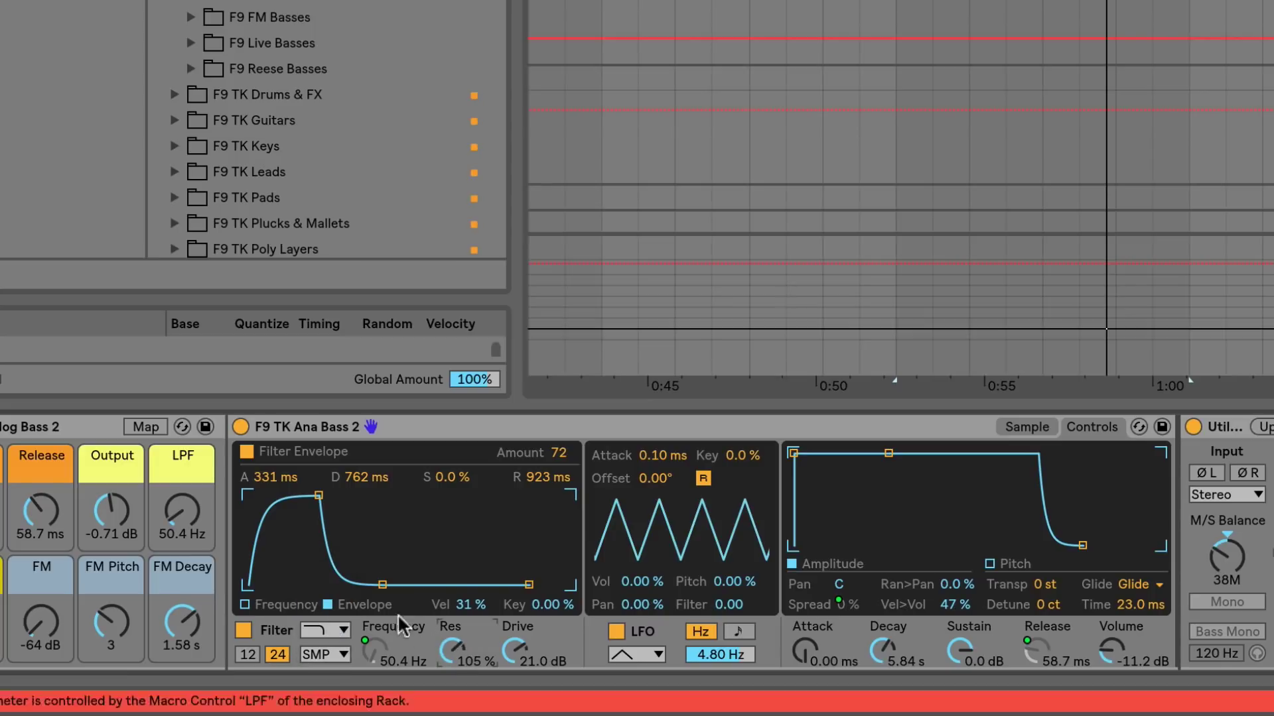
Set Ana Bass 2's filter envelope attack to 3.10 ms and the LPF macro to 878 Hz, and adjust the filter drive
{"action": "left_click_drag", "start_coordinate": [272, 477], "coordinate": [272, 559]}
{"action": "left_click_drag", "start_coordinate": [174, 509], "coordinate": [174, 446]}
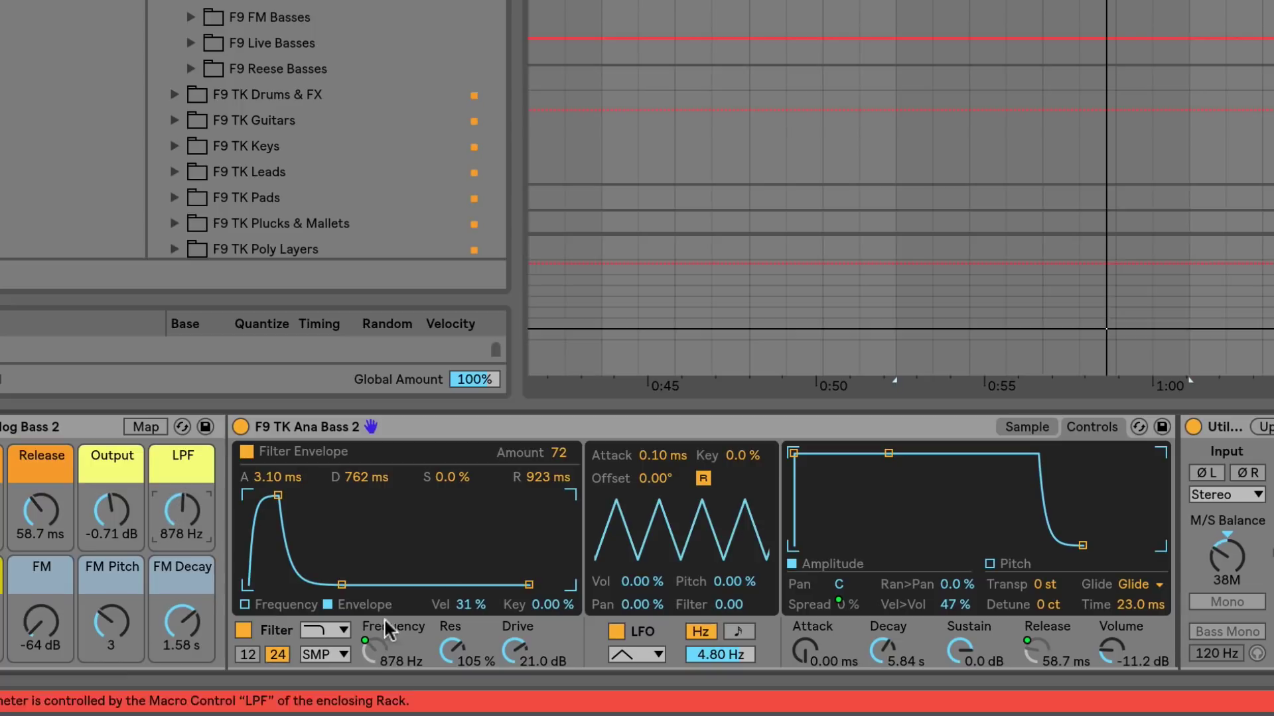
{"action": "mouse_move", "coordinate": [517, 651]}
{"action": "left_mouse_down"}
{"action": "mouse_move", "coordinate": [517, 670]}
{"action": "mouse_move", "coordinate": [521, 657]}
{"action": "left_mouse_up"}
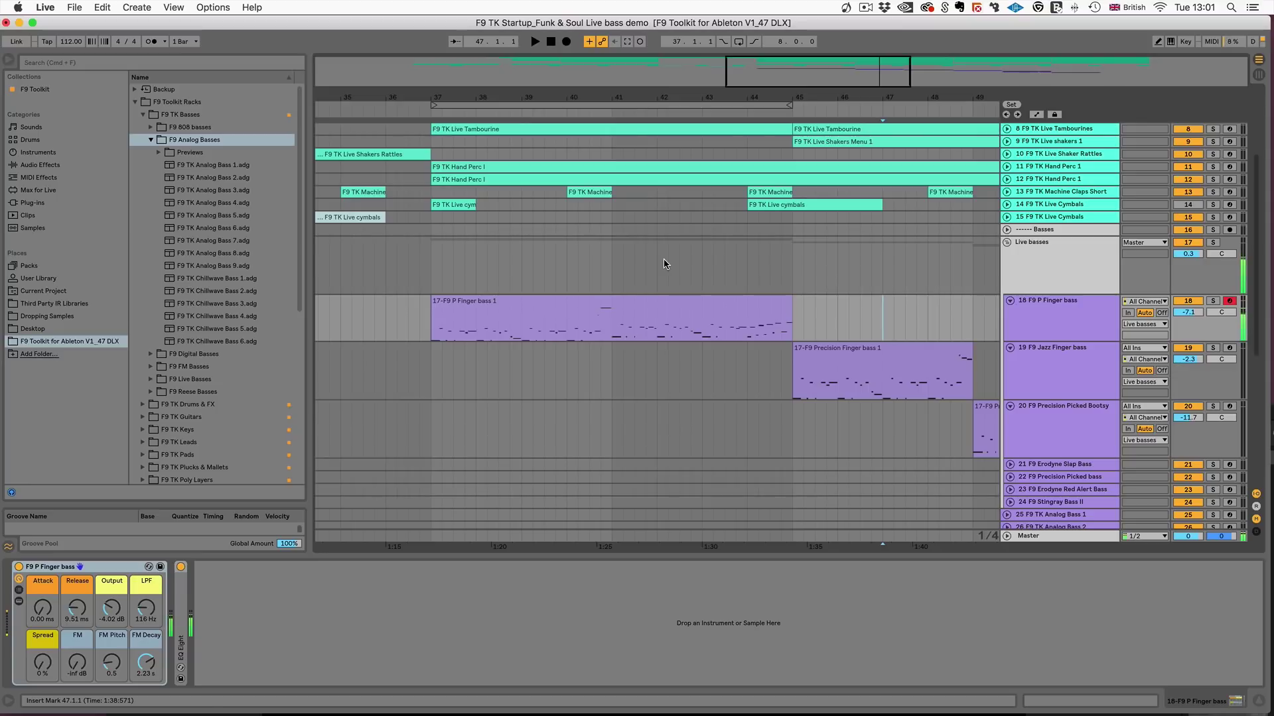
Play the P Finger bass clip from its start at bar 37 in the Funk & Soul Live bass demo
{"action": "left_click", "coordinate": [645, 301]}
{"action": "key", "text": "space"}
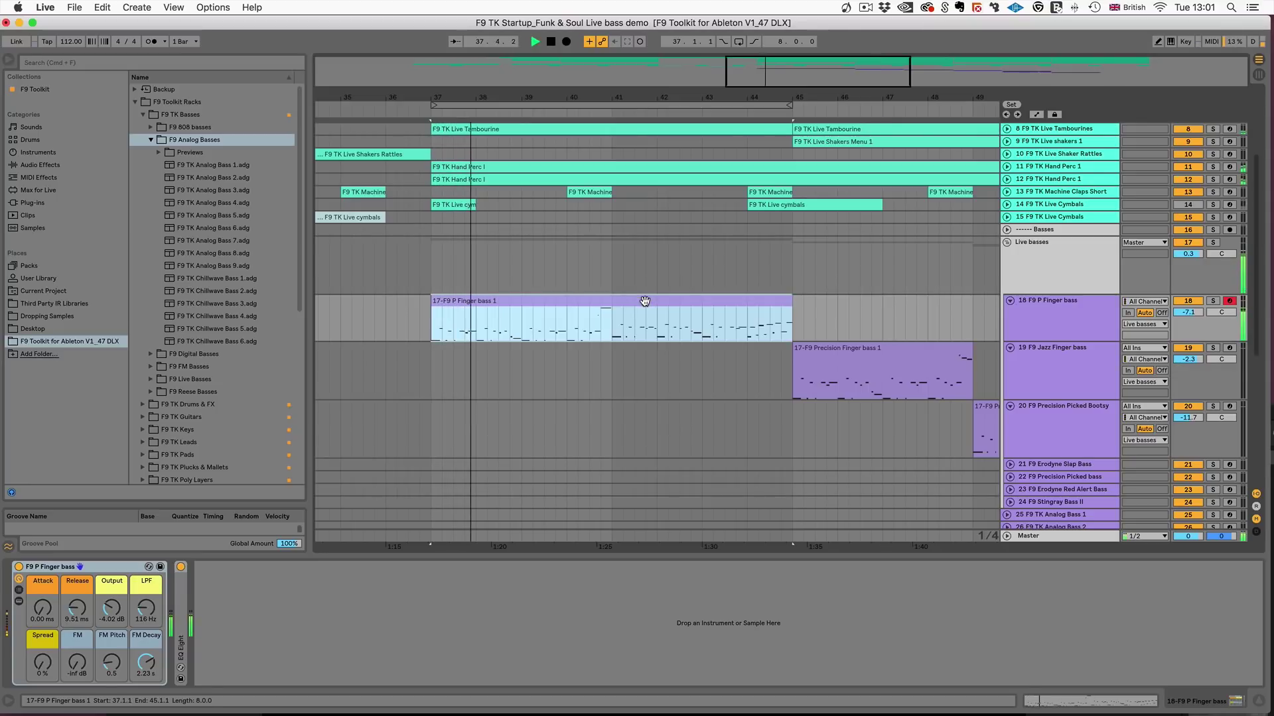
{"action": "left_click", "coordinate": [870, 307]}
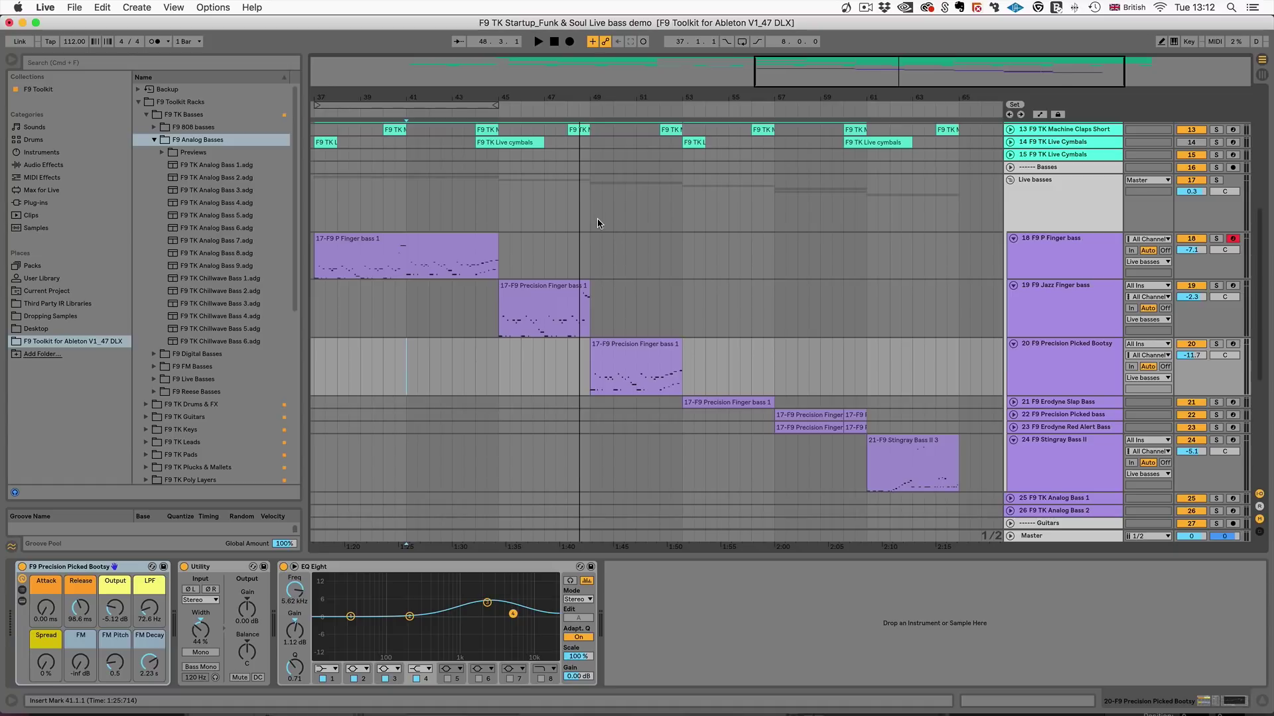
Play through the live bass clips, unfolding and selecting the Erodyne Slap Bass track
{"action": "key", "text": "space"}
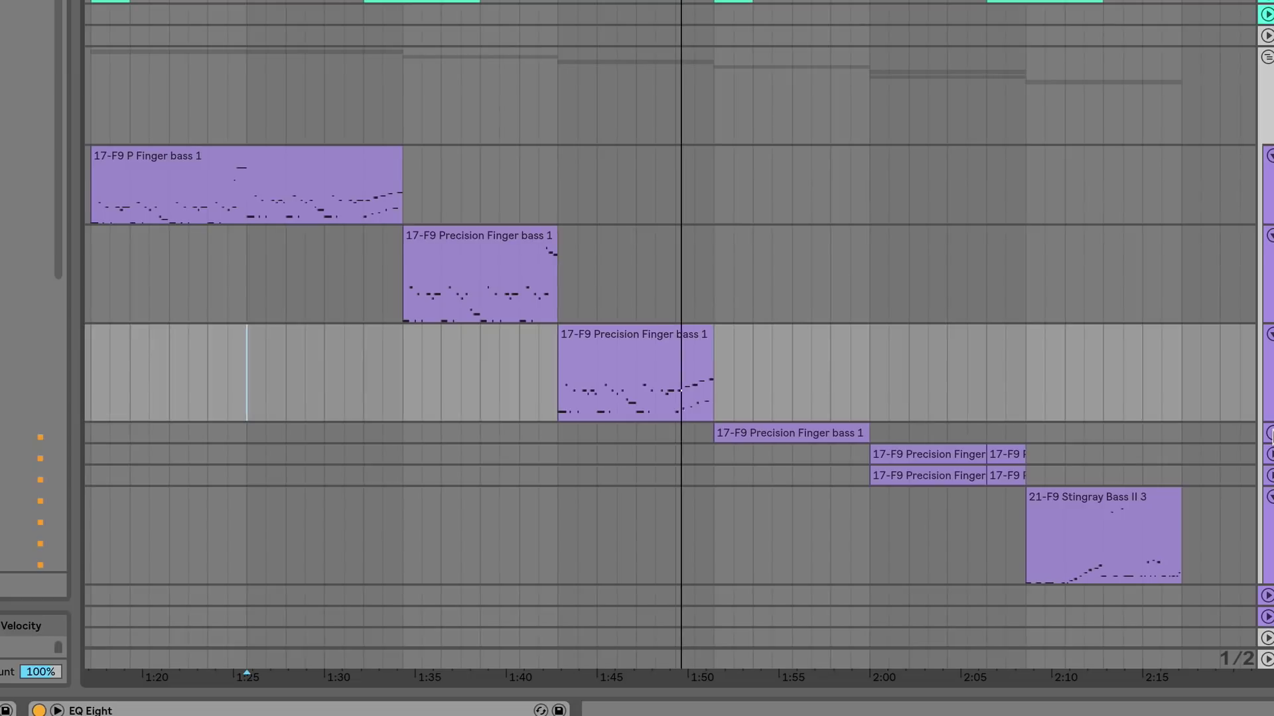
{"action": "left_click", "coordinate": [1272, 434]}
{"action": "scroll", "coordinate": [898, 419], "scroll_direction": "down", "scroll_amount": 5}
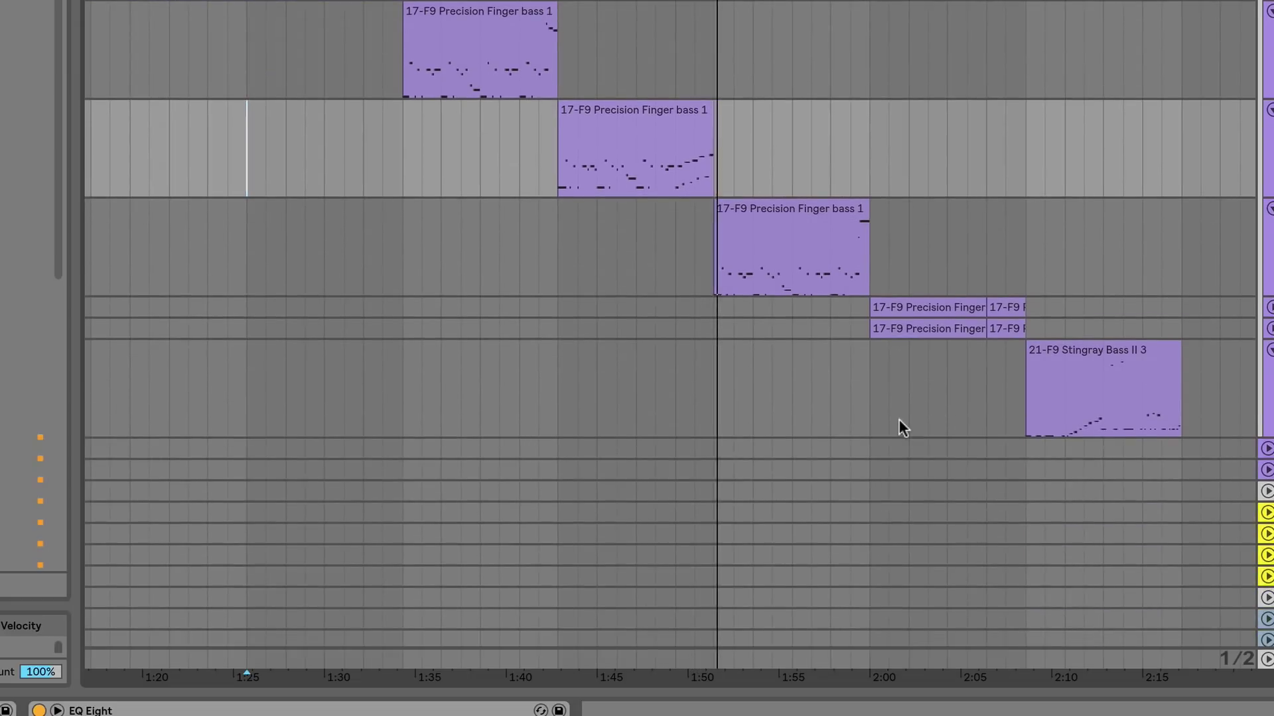
{"action": "left_click", "coordinate": [1271, 219]}
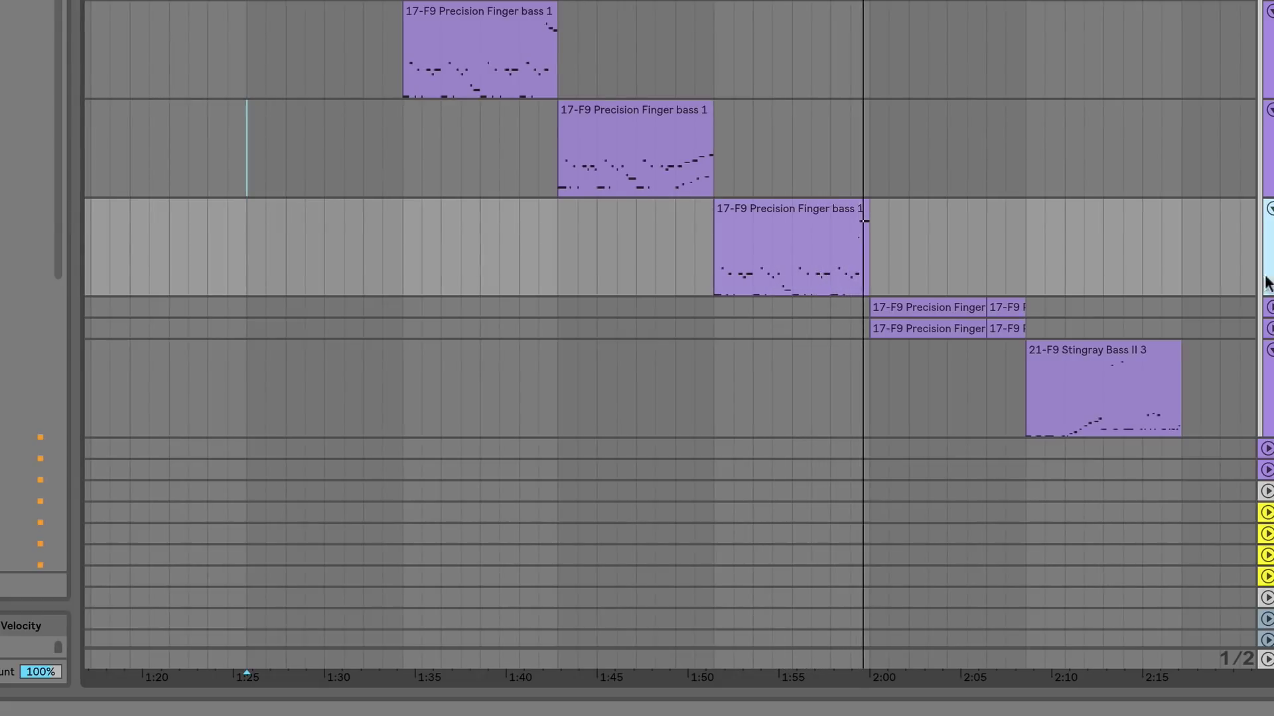
{"action": "scroll", "coordinate": [1136, 272], "scroll_direction": "right", "scroll_amount": 3}
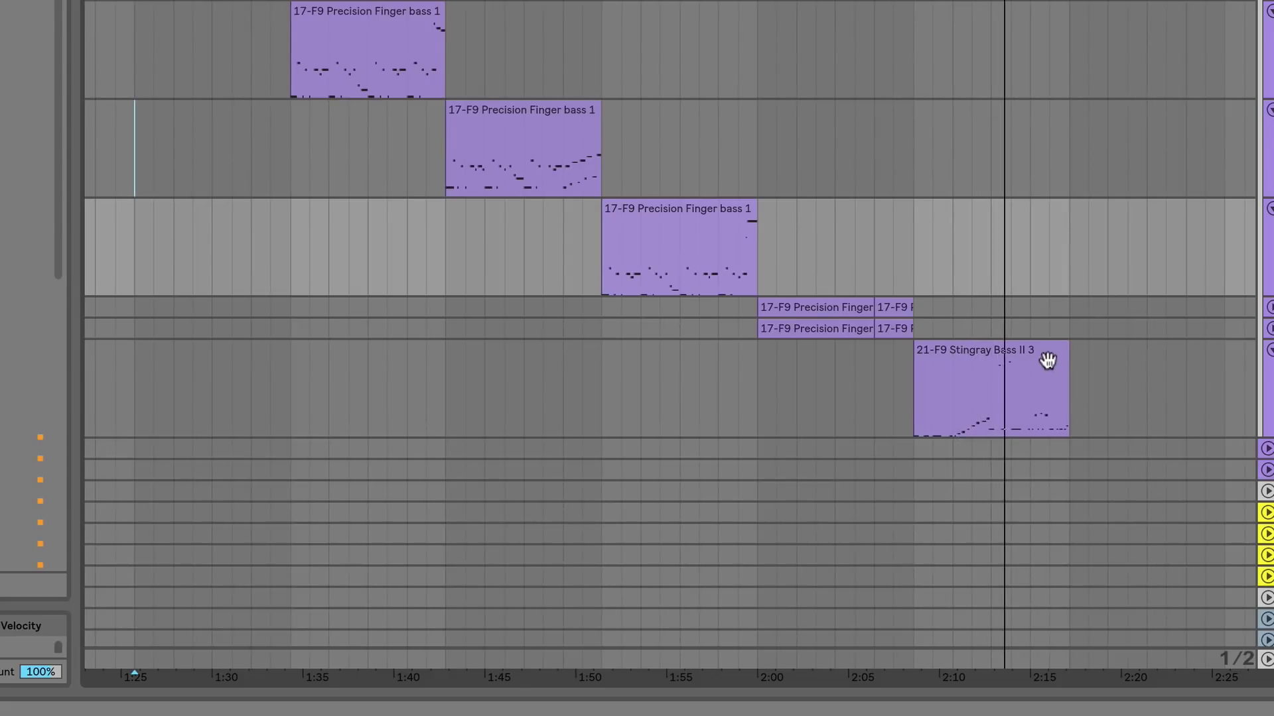
Select the Stingray Bass II clip while the live bass demo plays
{"action": "left_click", "coordinate": [1028, 352]}
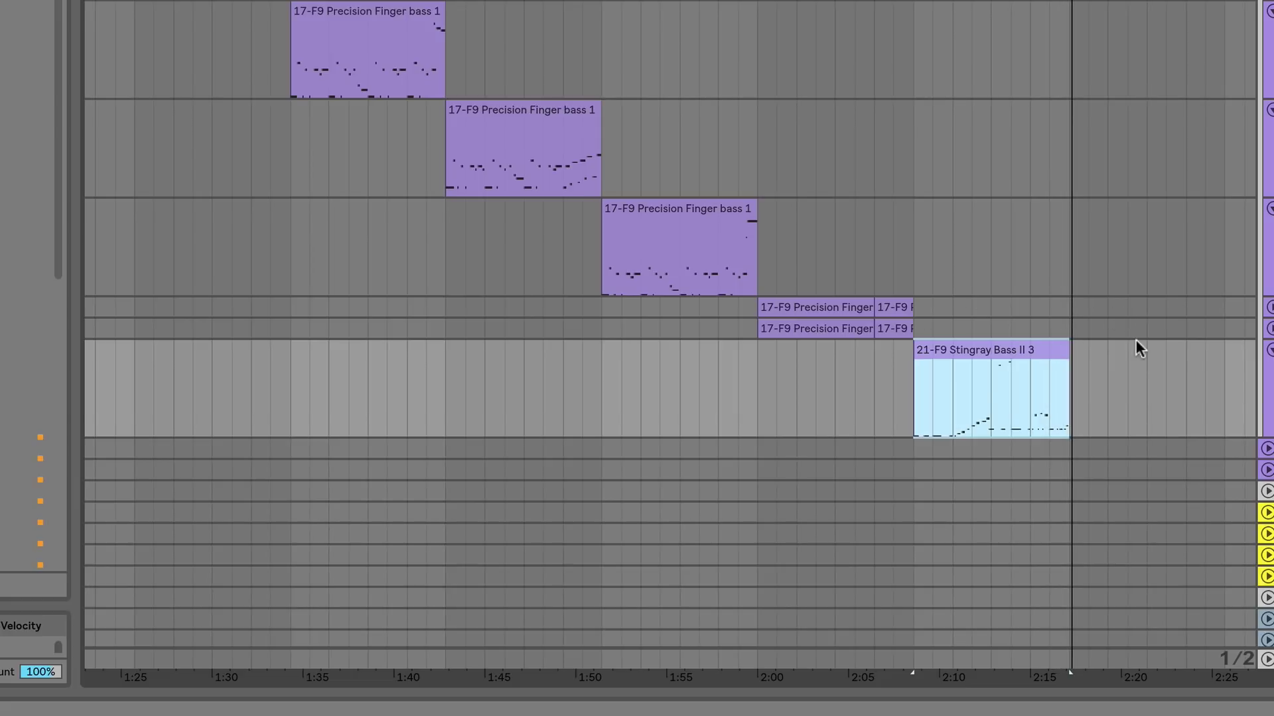
{"action": "scroll", "coordinate": [617, 196], "scroll_direction": "up", "scroll_amount": 10}
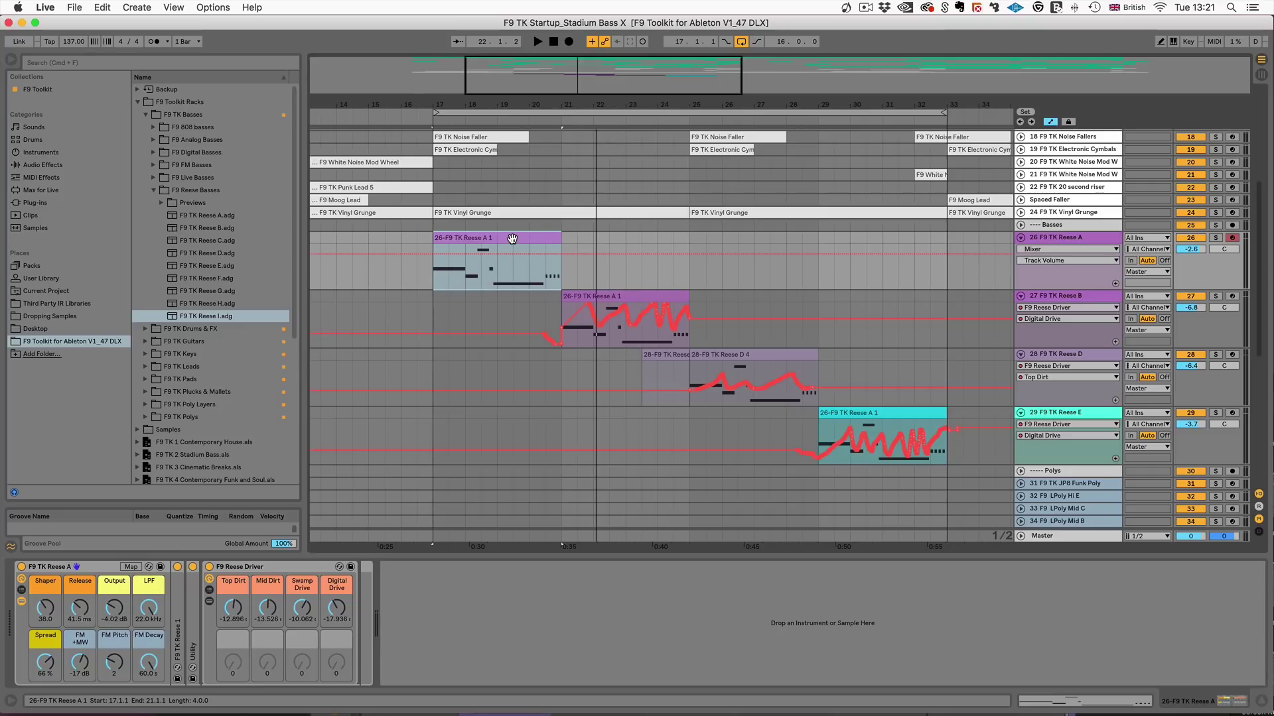
Play the Stadium Bass X demo from the Reese A clip and select the F9 Reese Driver rack on the Reese B track
{"action": "key", "text": "space"}
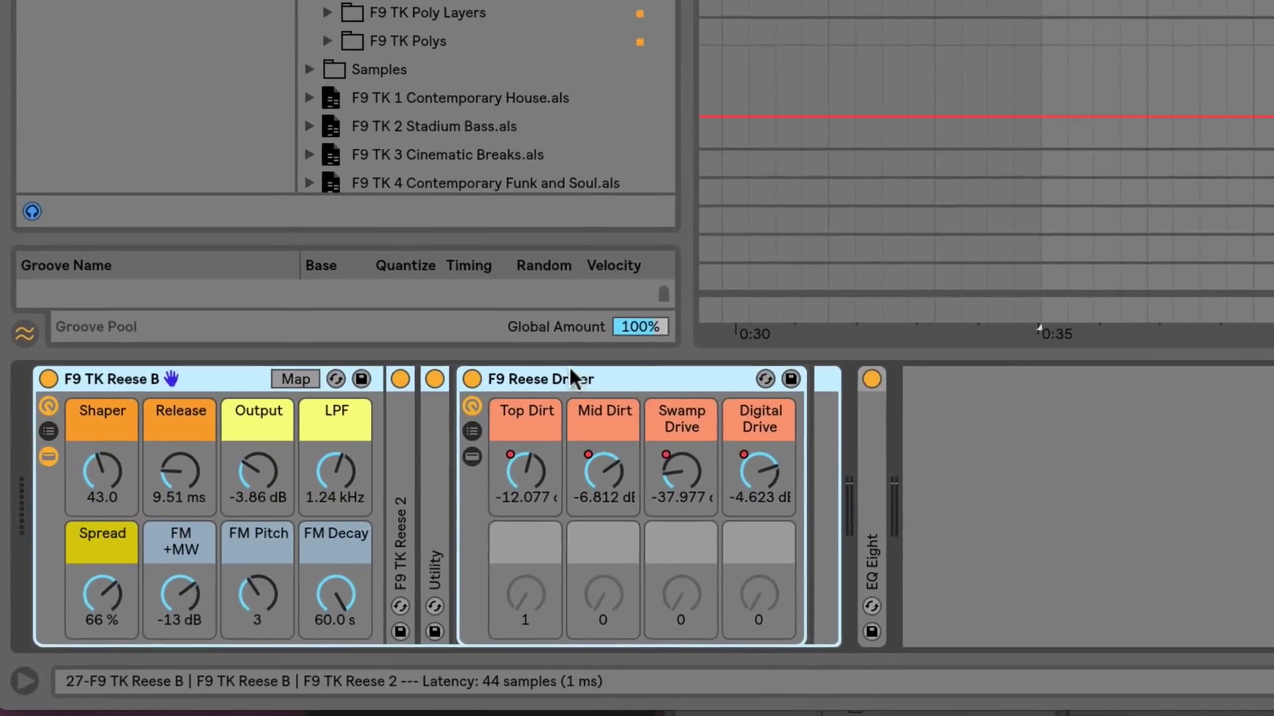
{"action": "left_click", "coordinate": [557, 403]}
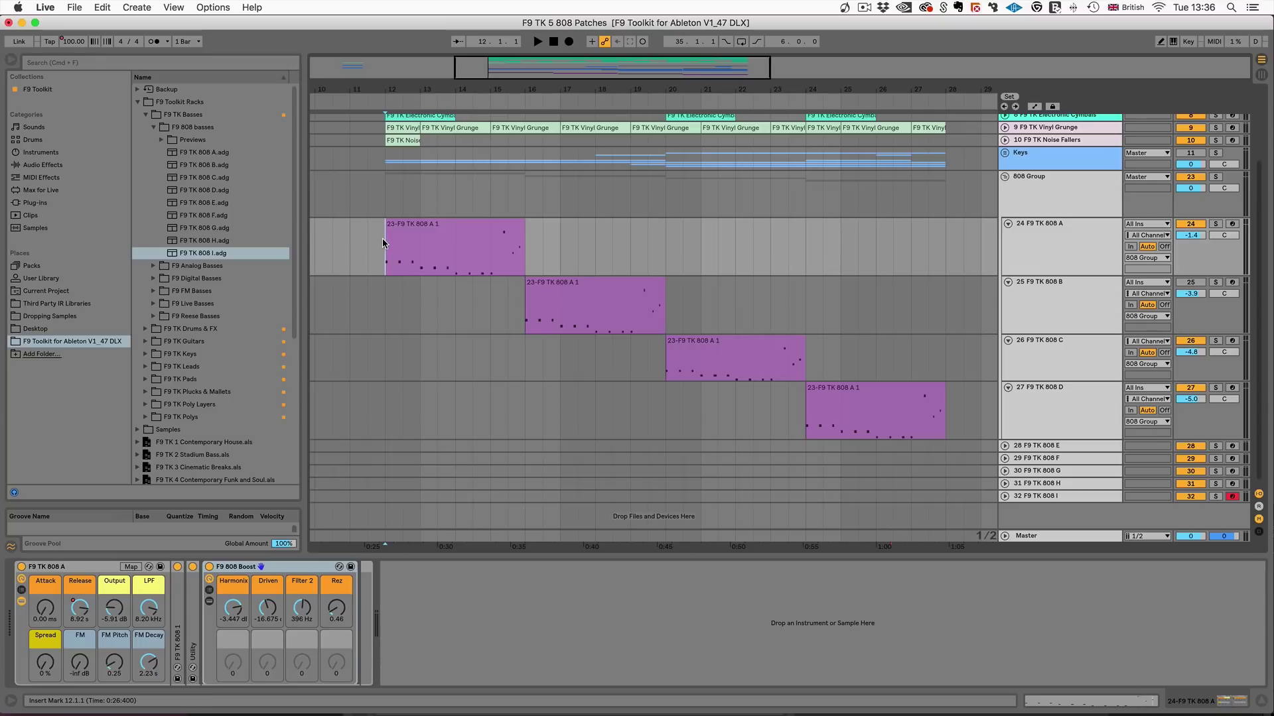
Play the 808 demo from bar 12 and try the F9 808 Boost Harmonix macro at 6.0 dB before returning it to -inf dB
{"action": "key", "text": "space"}
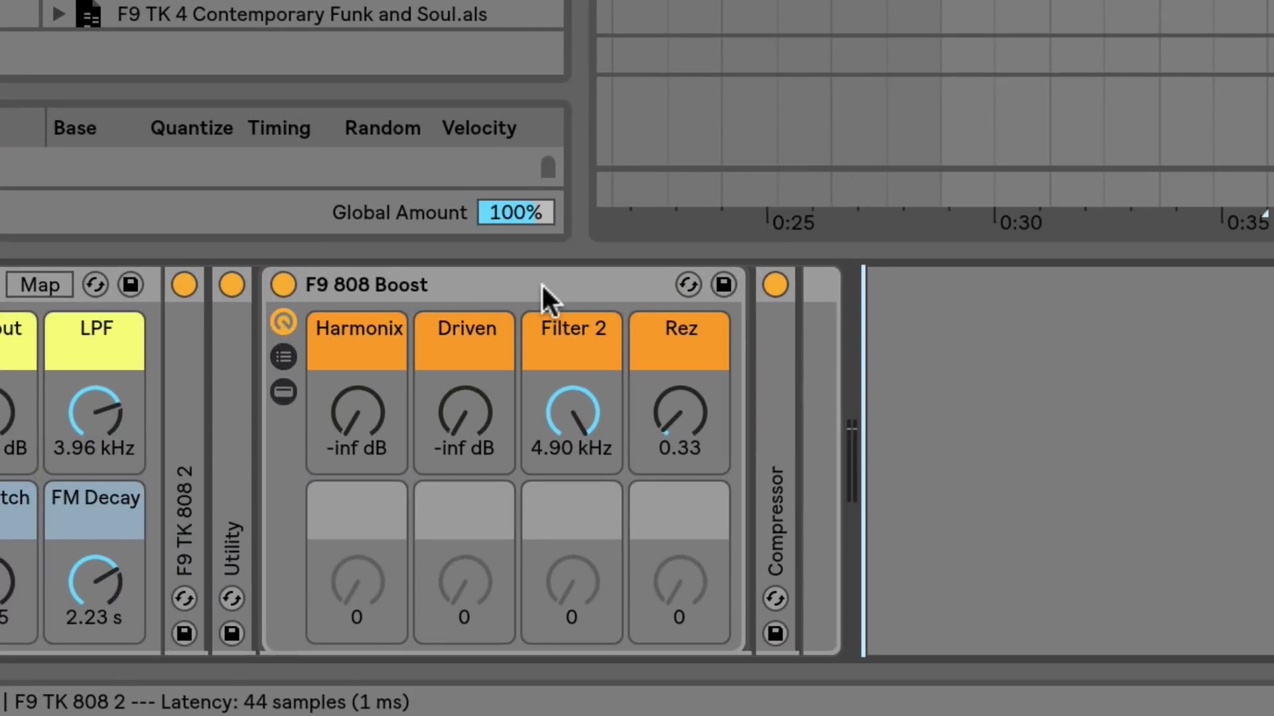
{"action": "left_click", "coordinate": [543, 291]}
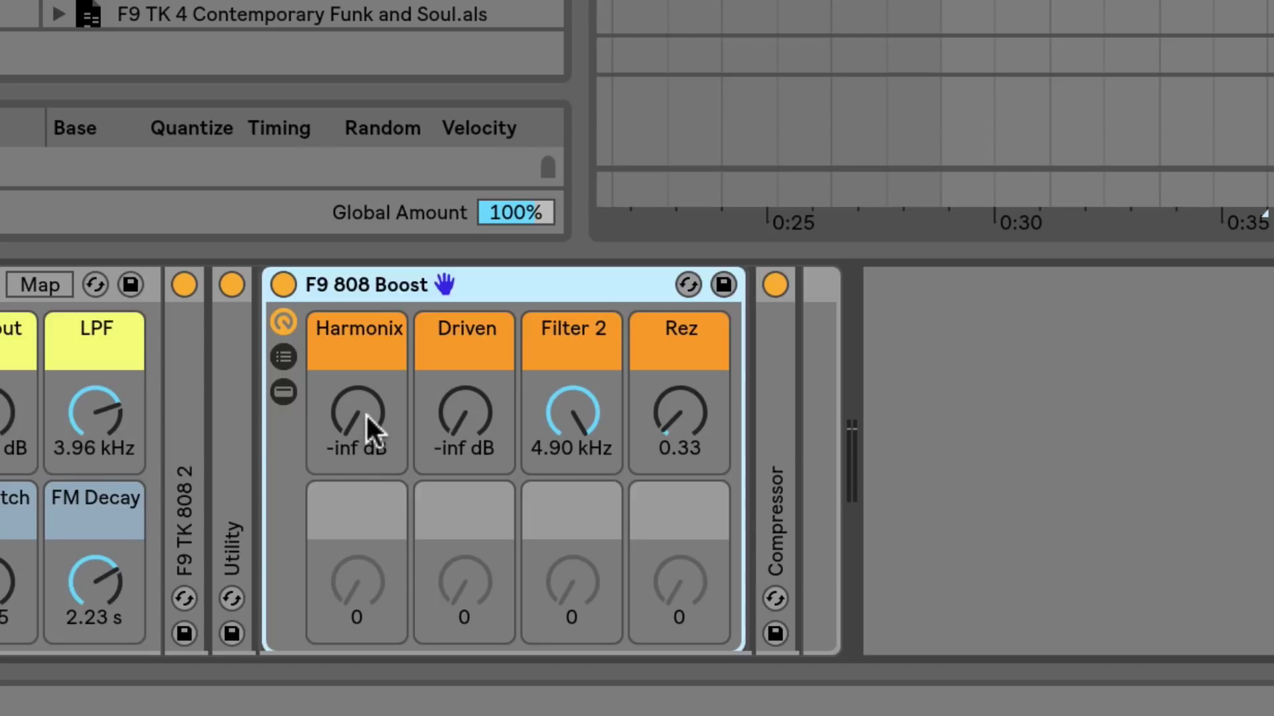
{"action": "left_click_drag", "start_coordinate": [367, 416], "coordinate": [368, 337]}
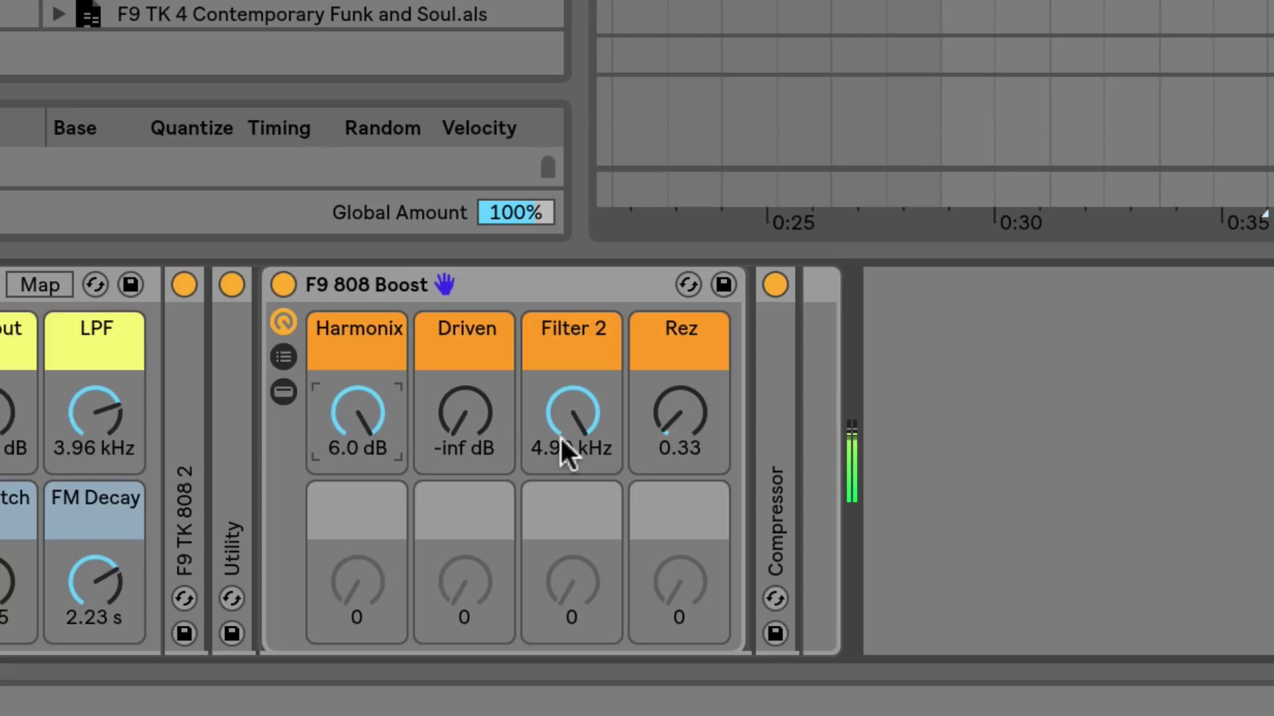
{"action": "left_click_drag", "start_coordinate": [369, 422], "coordinate": [369, 477]}
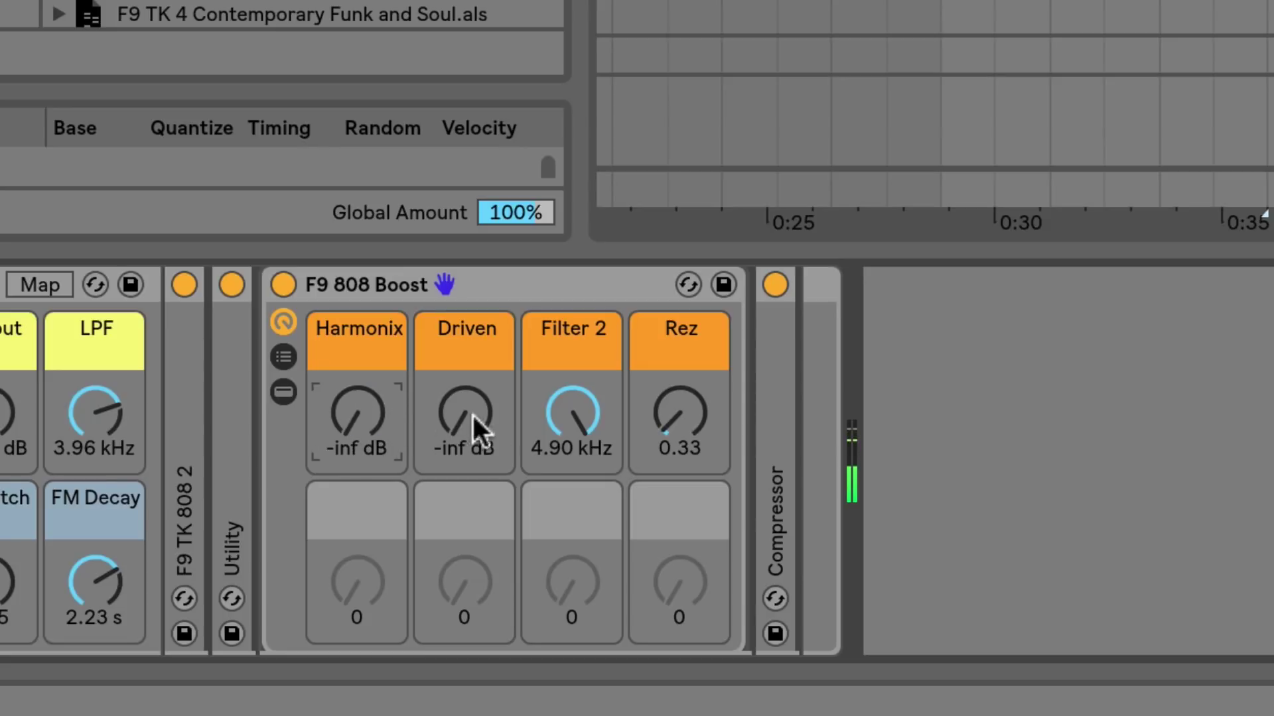
Set the F9 808 Boost macros to Harmonix 1.277 dB, Driven -1.872 dB and Filter 2 213 Hz, and toggle the rack's bypass
{"action": "left_click_drag", "start_coordinate": [465, 418], "coordinate": [465, 346]}
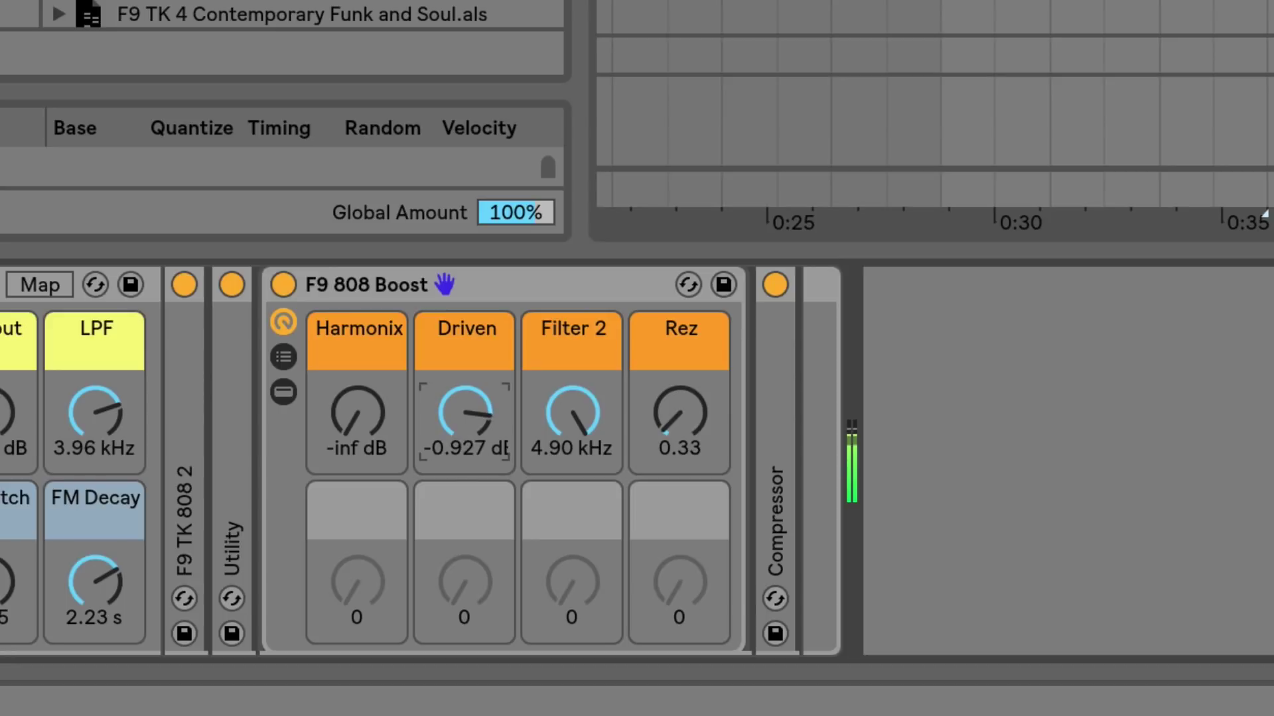
{"action": "left_click_drag", "start_coordinate": [350, 420], "coordinate": [465, 419]}
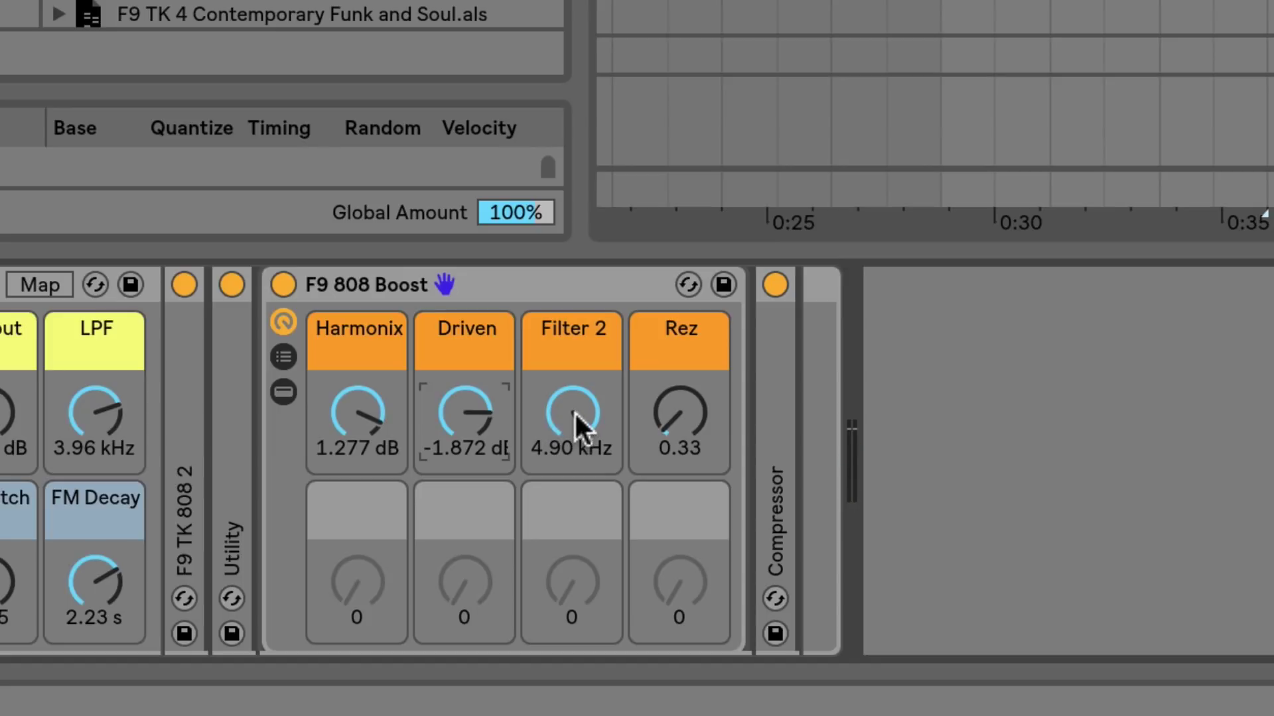
{"action": "left_click_drag", "start_coordinate": [564, 403], "coordinate": [564, 457]}
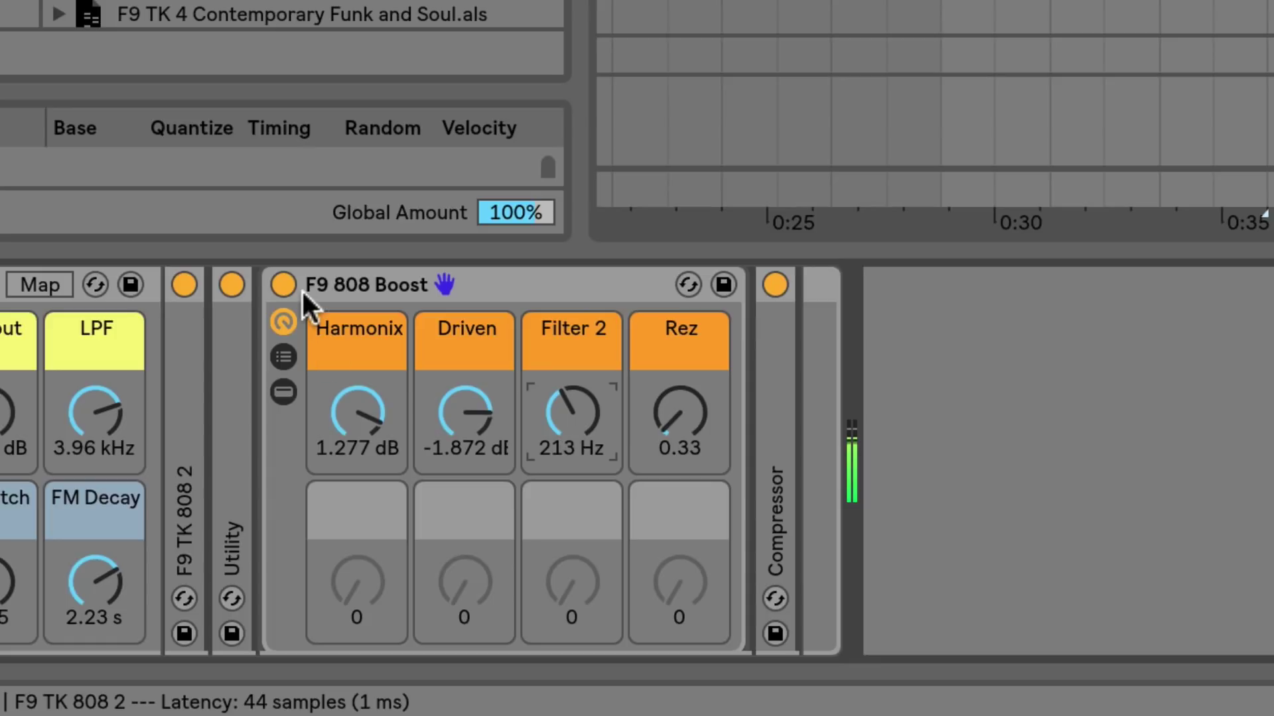
{"action": "left_click", "coordinate": [280, 284]}
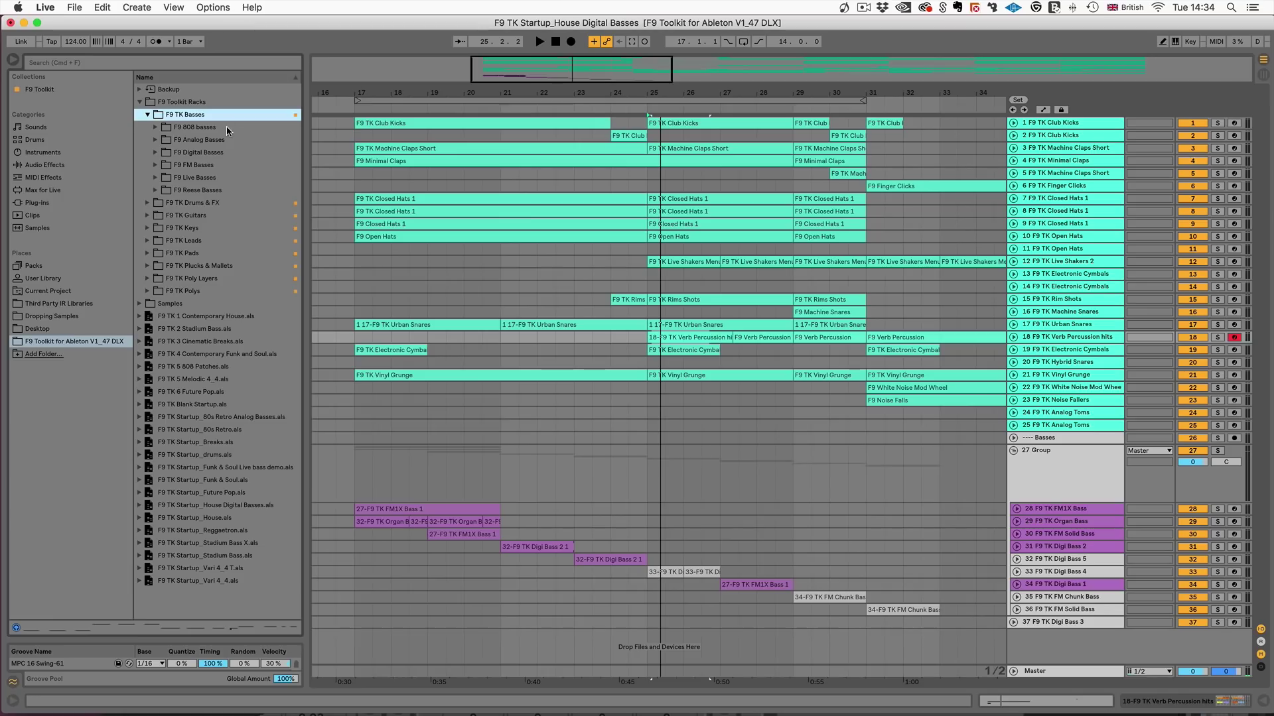
Browse to the Previews folder inside F9 FM Basses and select the FM London Bass preview clip
{"action": "left_click", "coordinate": [192, 165]}
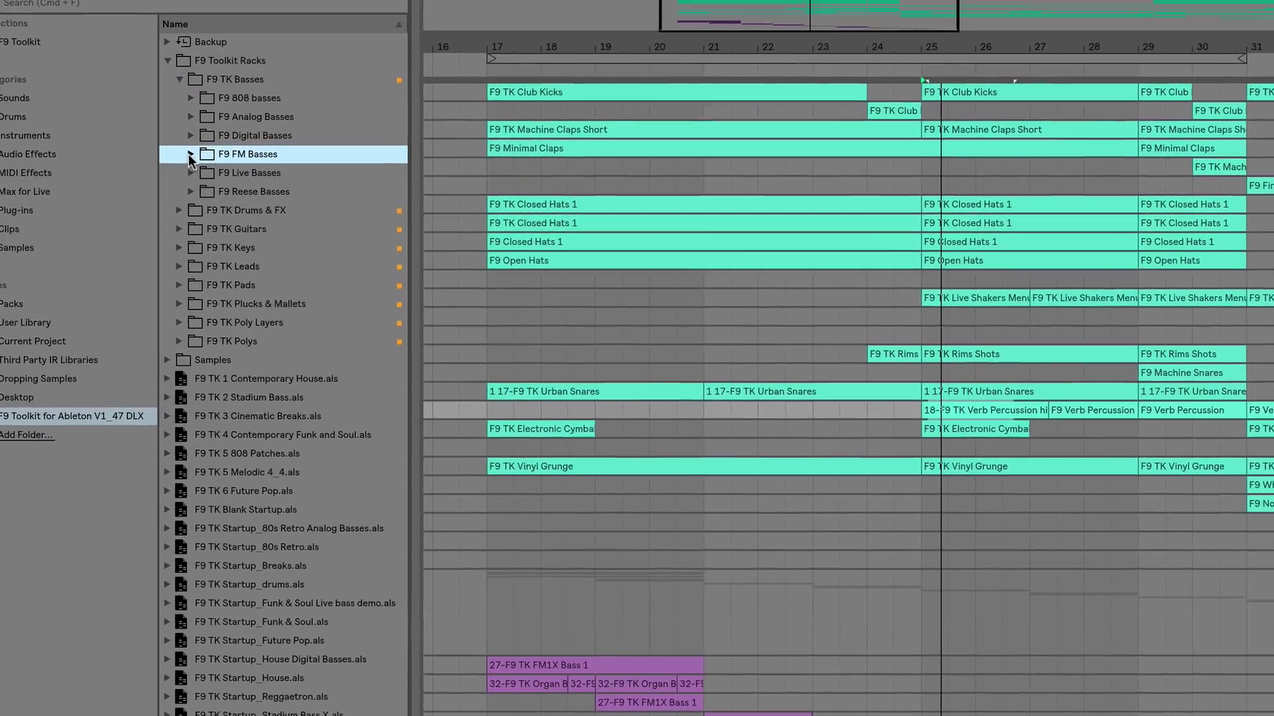
{"action": "left_click", "coordinate": [181, 158]}
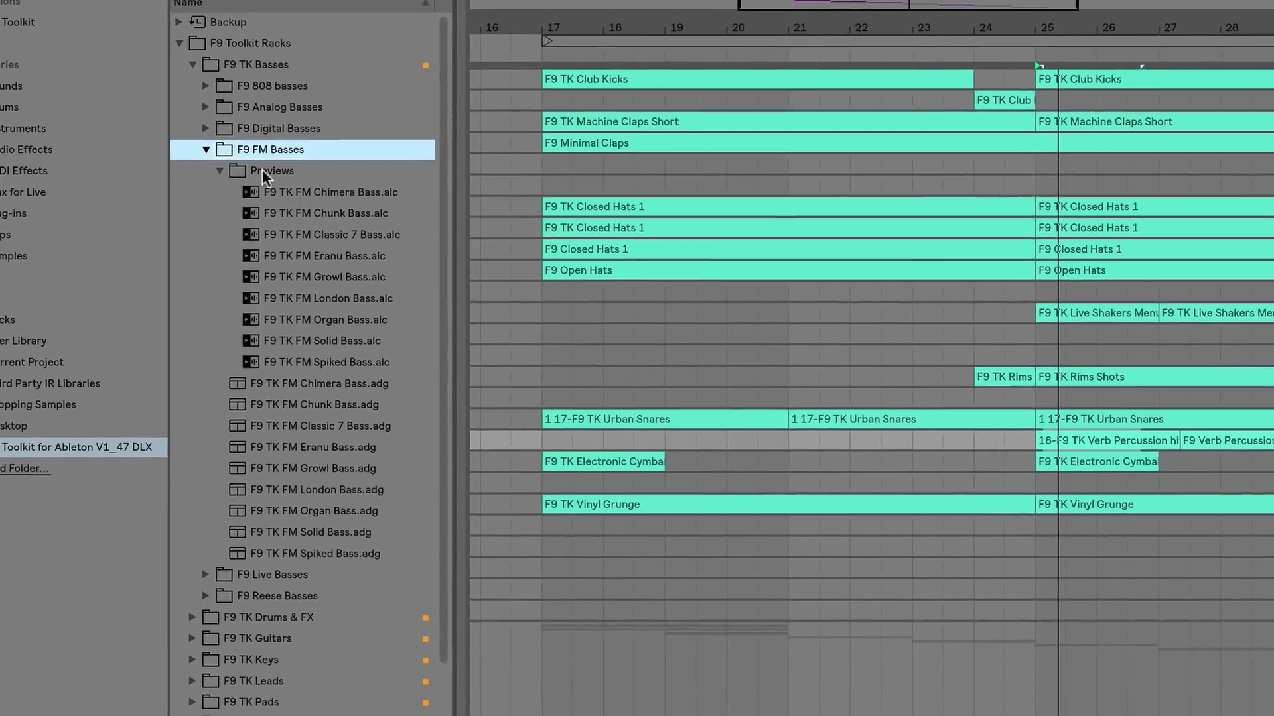
{"action": "left_click", "coordinate": [261, 171]}
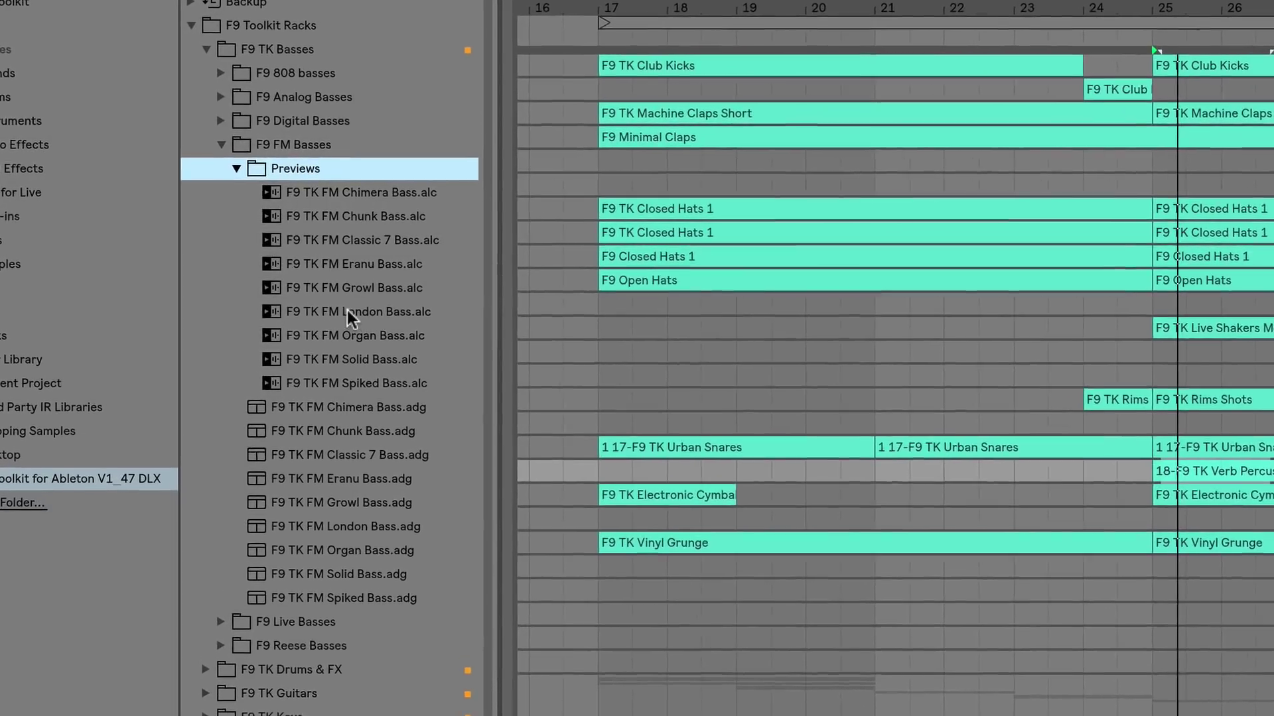
{"action": "left_click", "coordinate": [346, 312]}
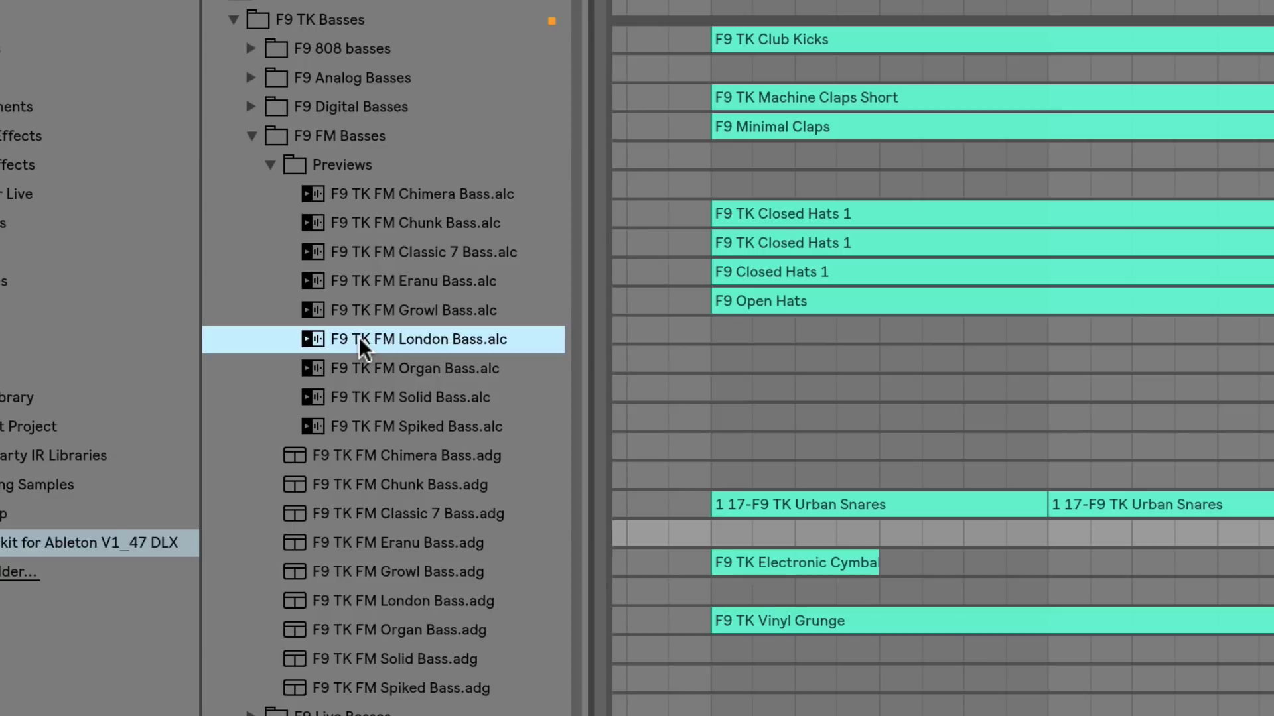
Audition the preview clips of FM London Bass, FM Classic 7 Bass and Digi Bass 5
{"action": "left_click", "coordinate": [276, 160]}
{"action": "left_click", "coordinate": [268, 163]}
{"action": "left_click", "coordinate": [268, 164]}
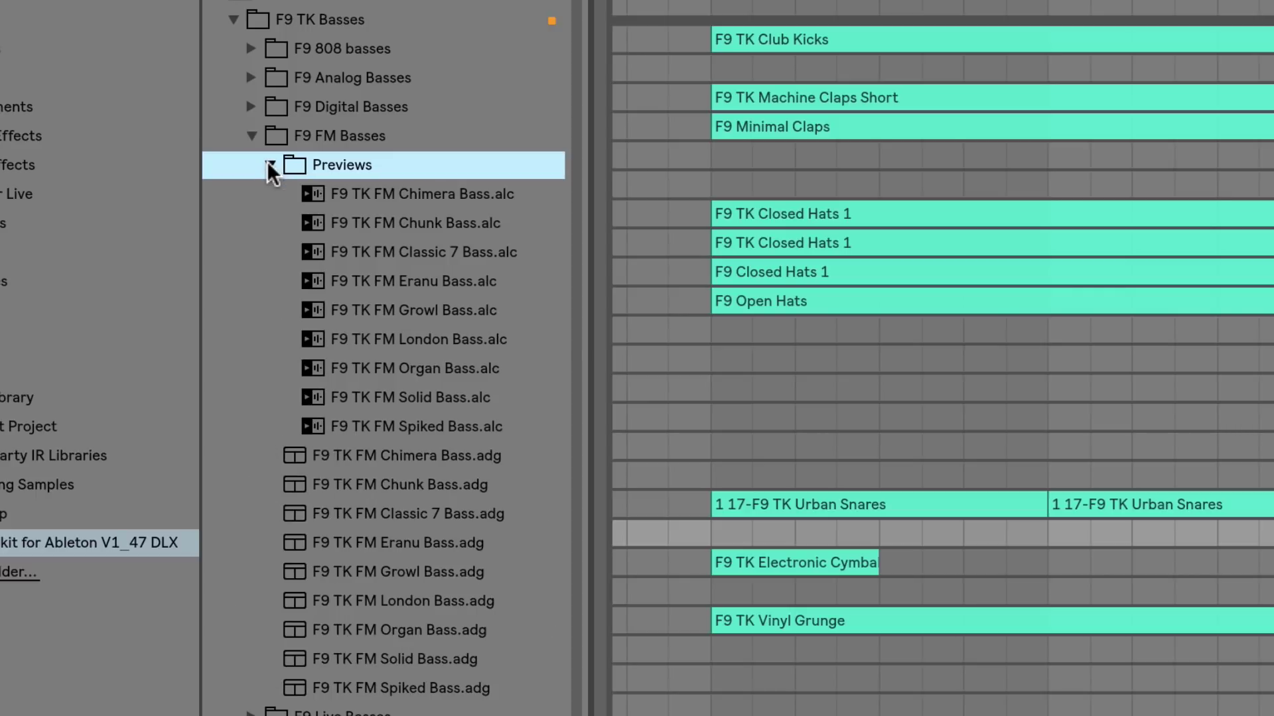
{"action": "left_click", "coordinate": [400, 339]}
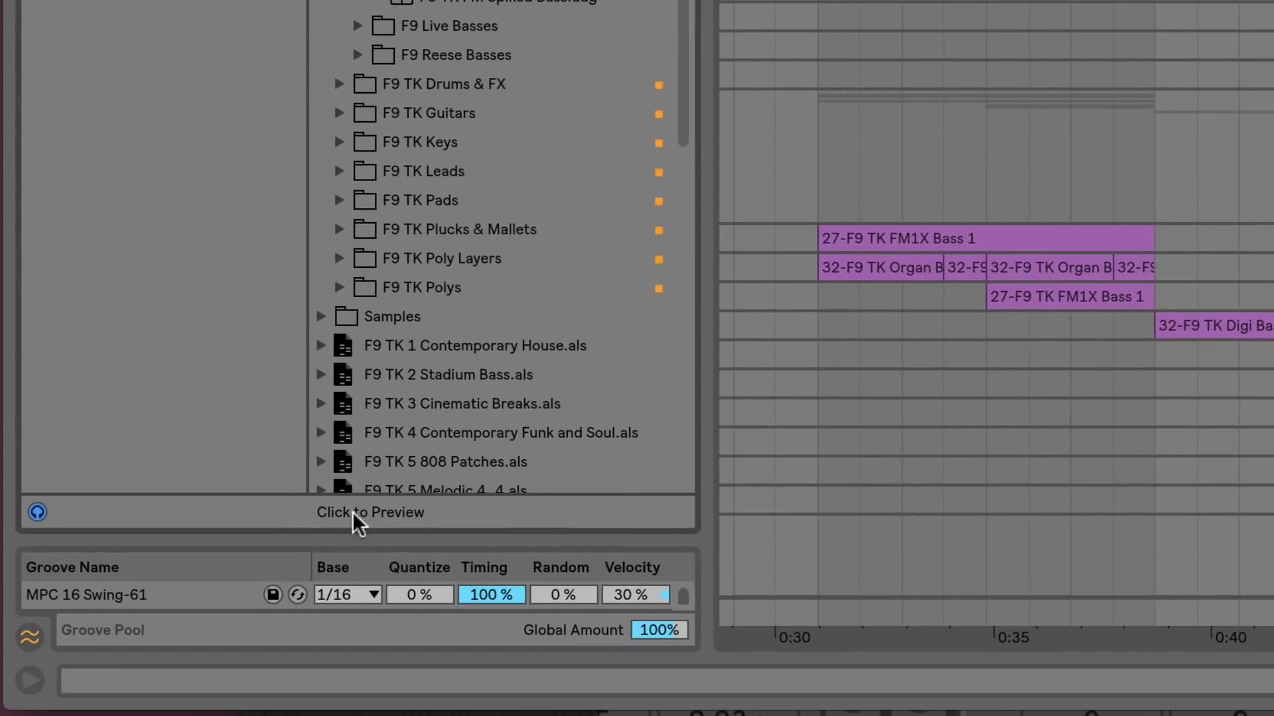
{"action": "left_click", "coordinate": [352, 511]}
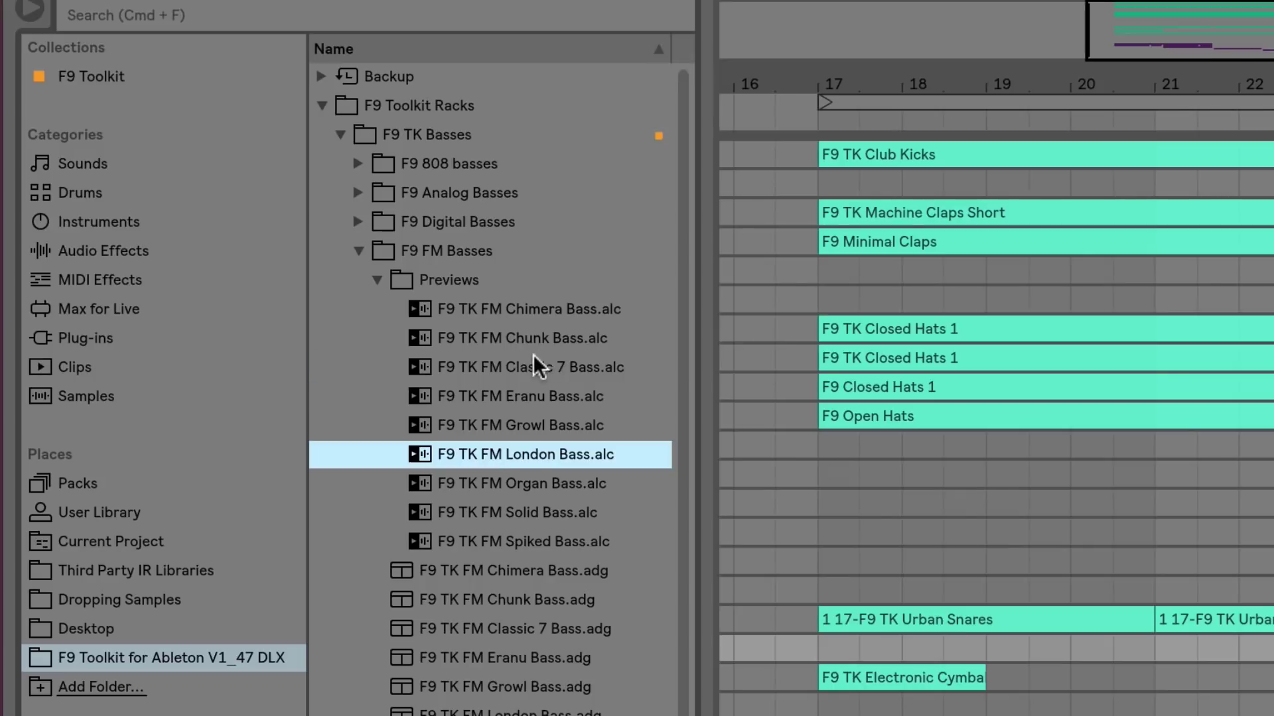
{"action": "left_click", "coordinate": [533, 367]}
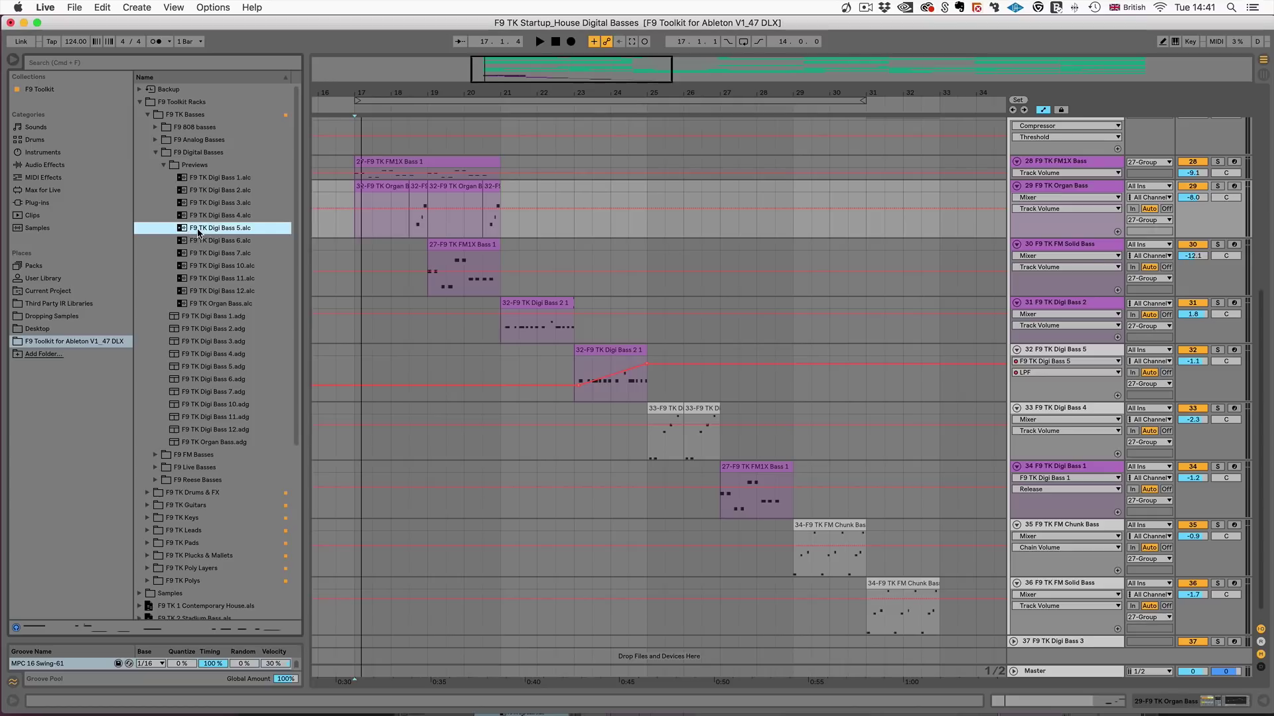
{"action": "left_click", "coordinate": [194, 232]}
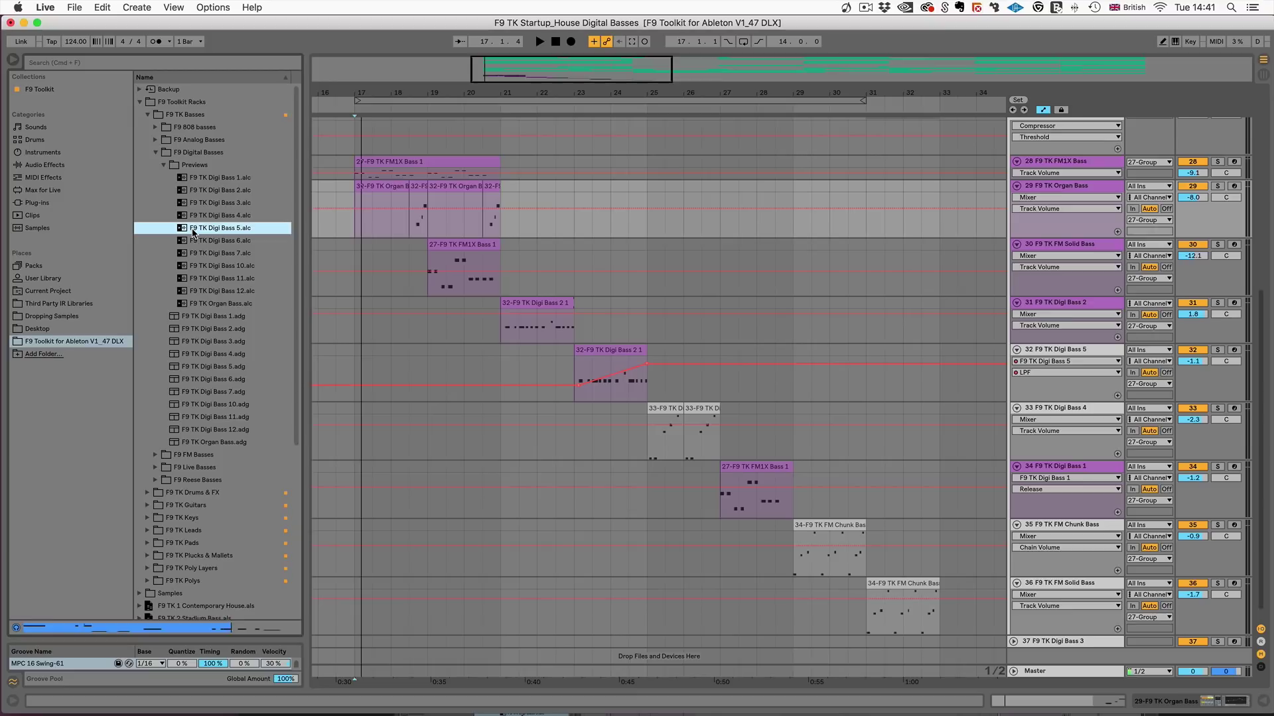
Play the House Digital Basses demo from the FM1X Bass clip at bar 17
{"action": "left_click", "coordinate": [341, 217]}
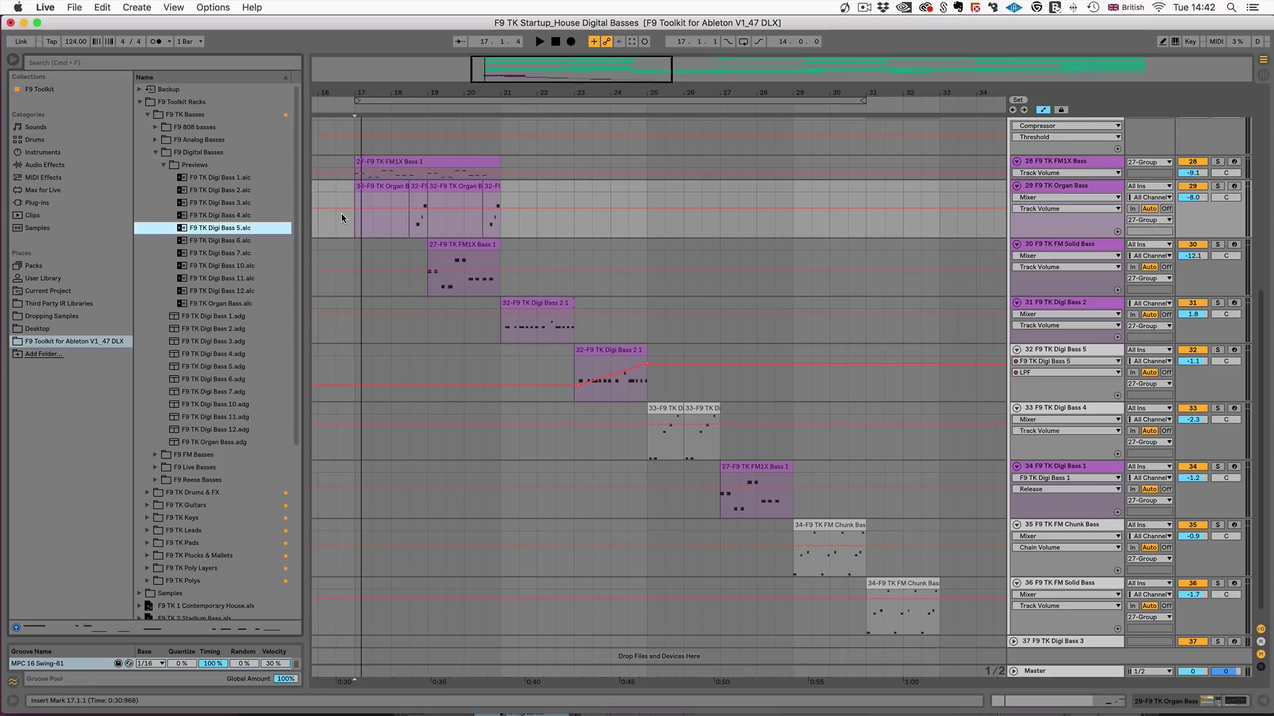
{"action": "left_click", "coordinate": [405, 162]}
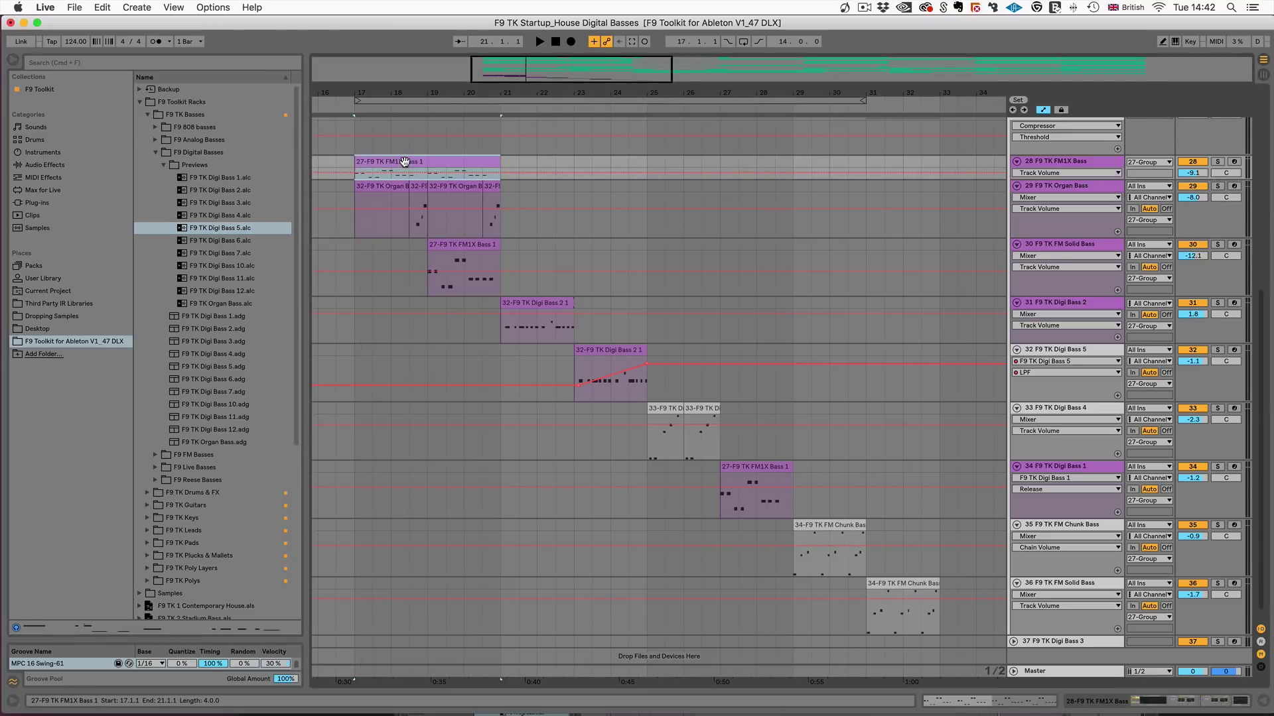
{"action": "key", "text": "space"}
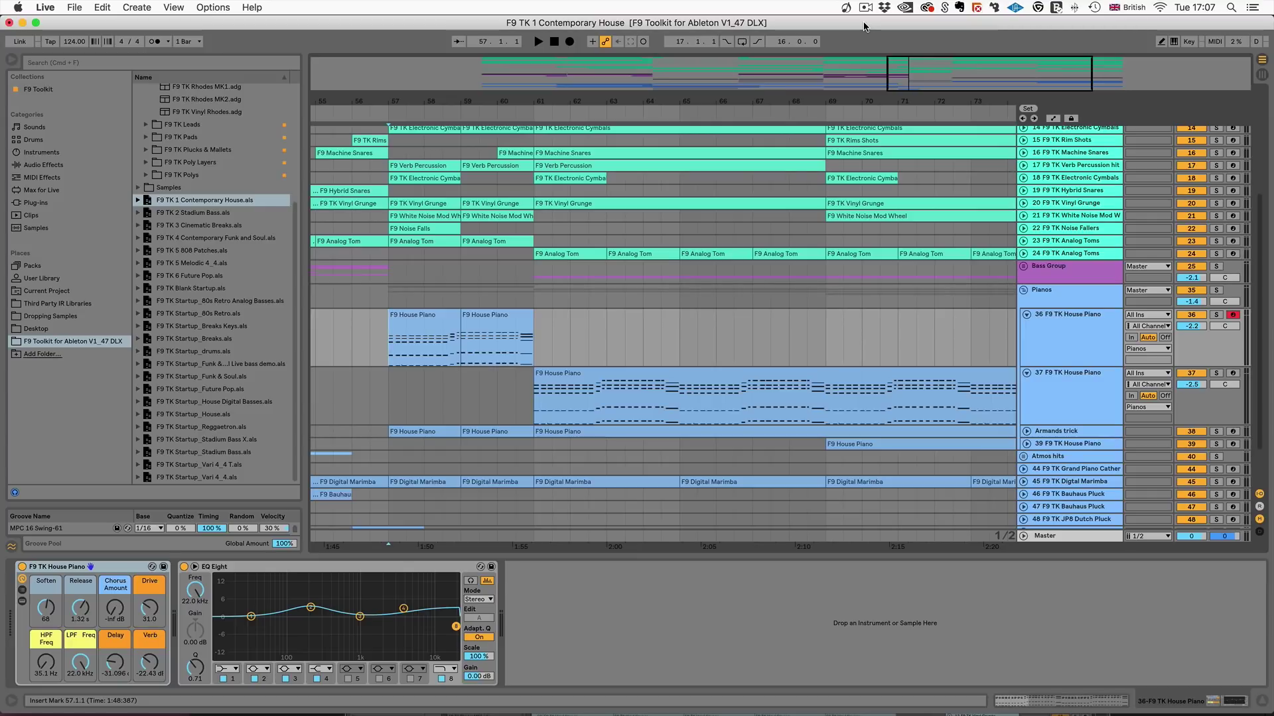
Play the House Piano clips from bar 57 of the Contemporary House set and the Vinyl Rhodes clip in the Piano piece set
{"action": "key", "text": "space"}
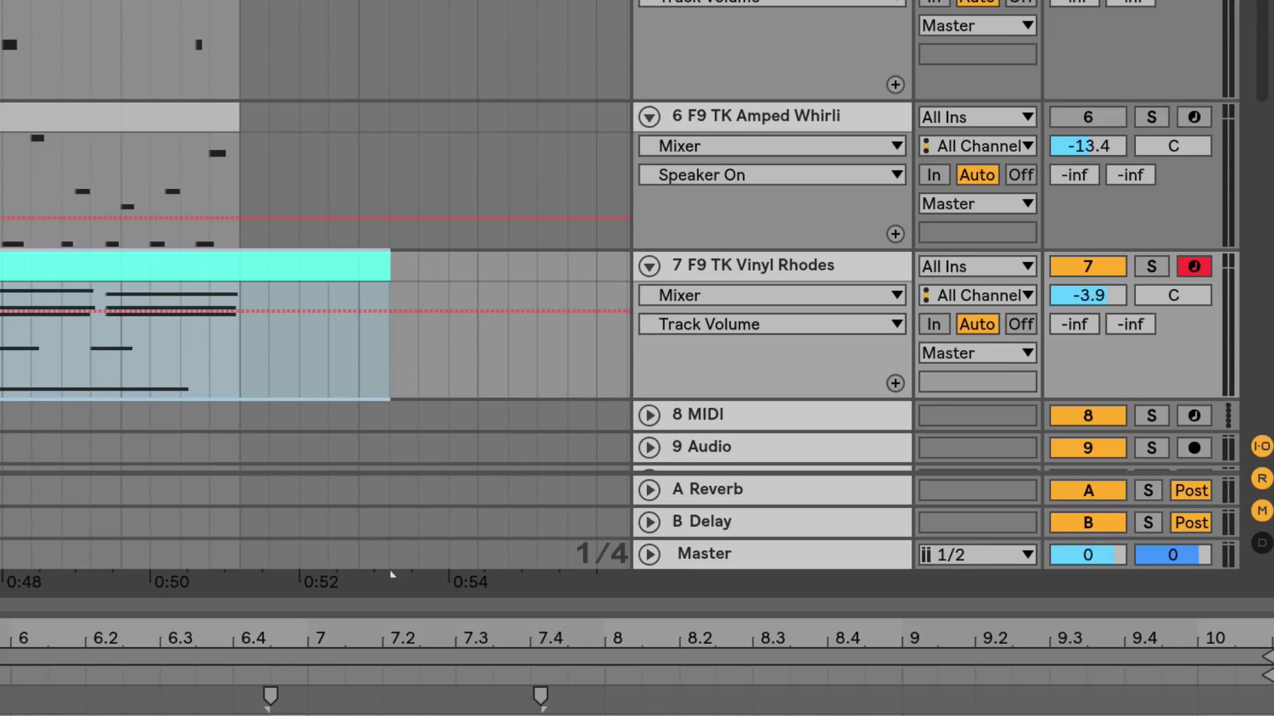
{"action": "key", "text": "space"}
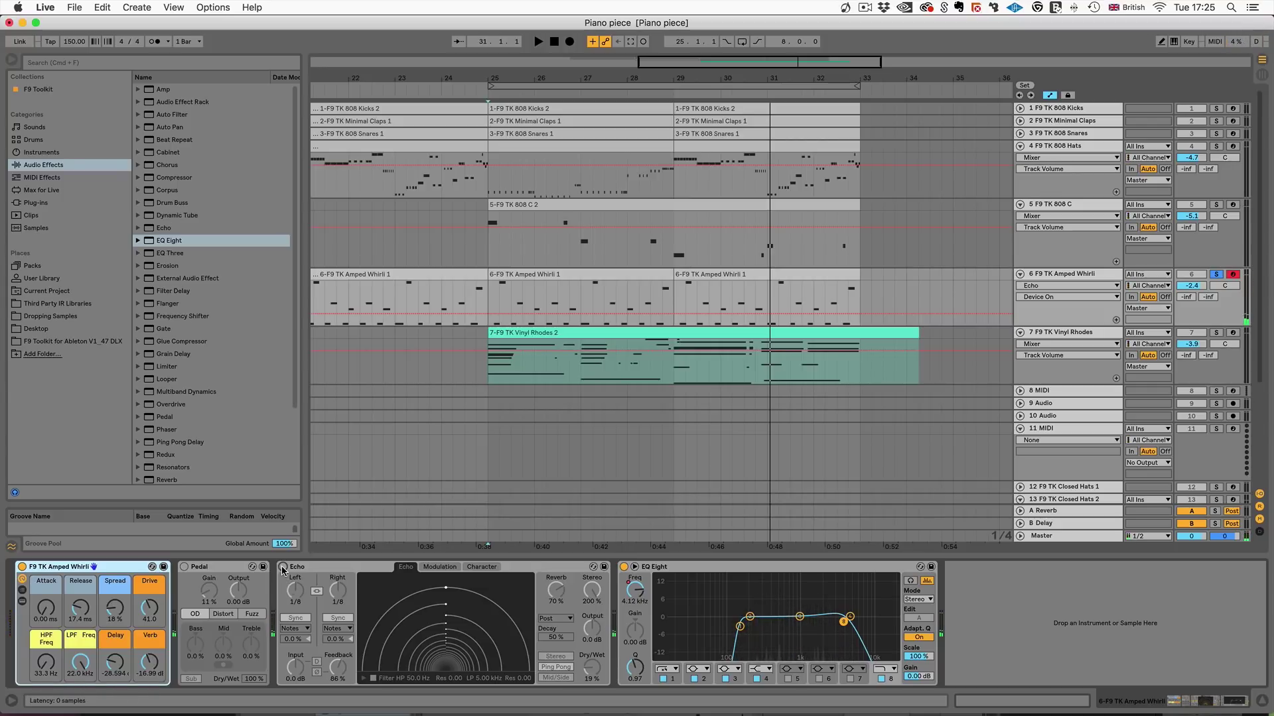
Play the Piano piece set and raise the Echo Dry/Wet on the Amped Whirli track
{"action": "left_click", "coordinate": [560, 274]}
{"action": "key", "text": "space"}
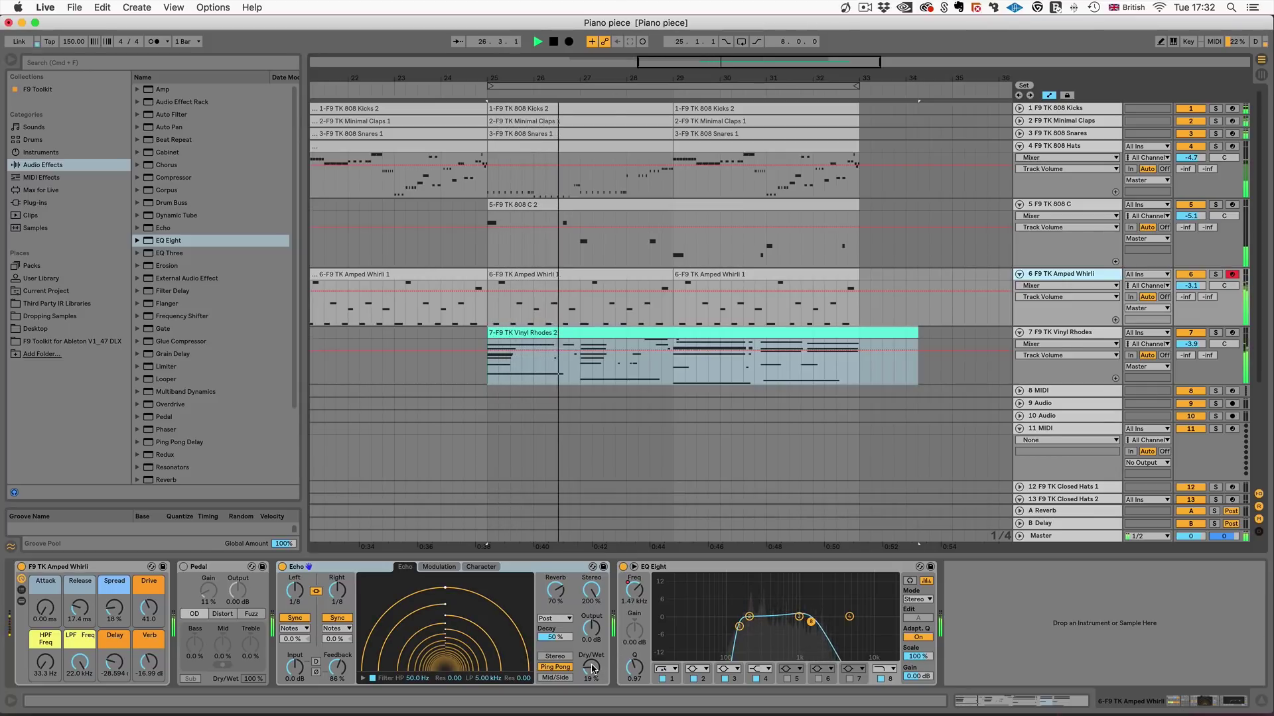
{"action": "left_click_drag", "start_coordinate": [591, 667], "coordinate": [591, 656]}
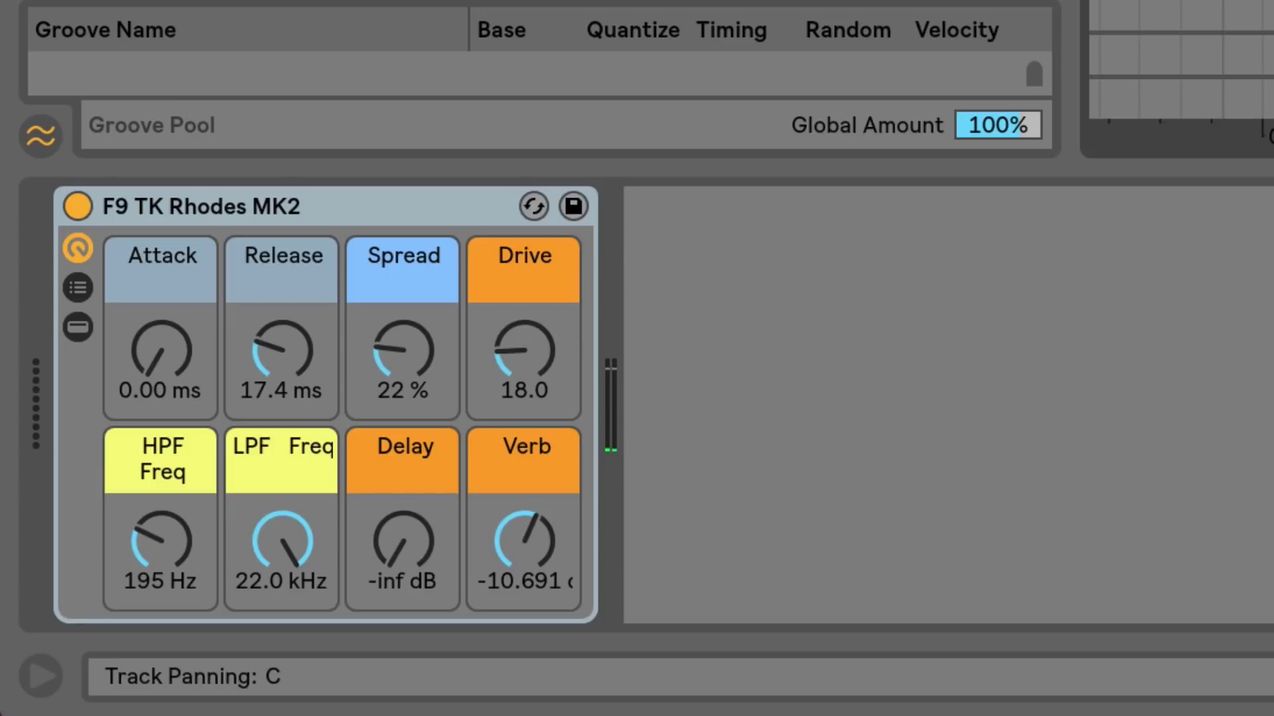
Compare the Dirty Rhodes rack with its Frequency Shifter switched off and on, and hide the rack's device chain
{"action": "key", "text": "Down"}
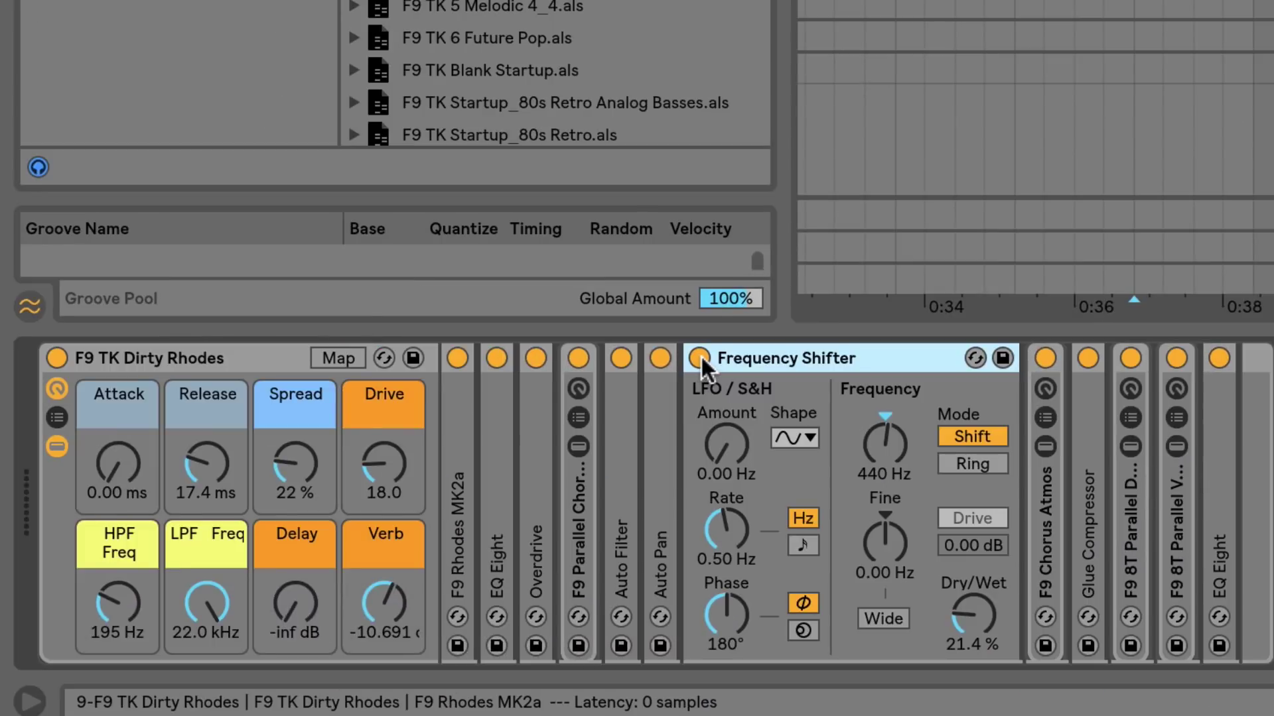
{"action": "left_click", "coordinate": [699, 358]}
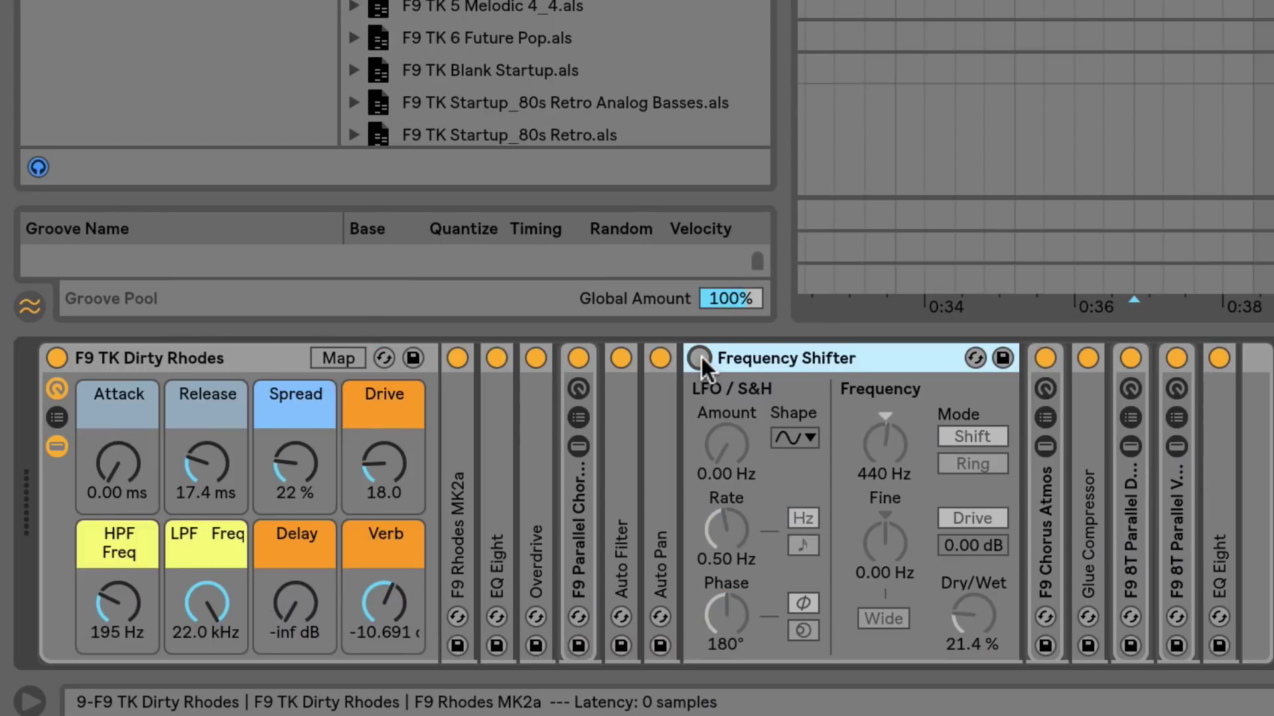
{"action": "left_click", "coordinate": [700, 358]}
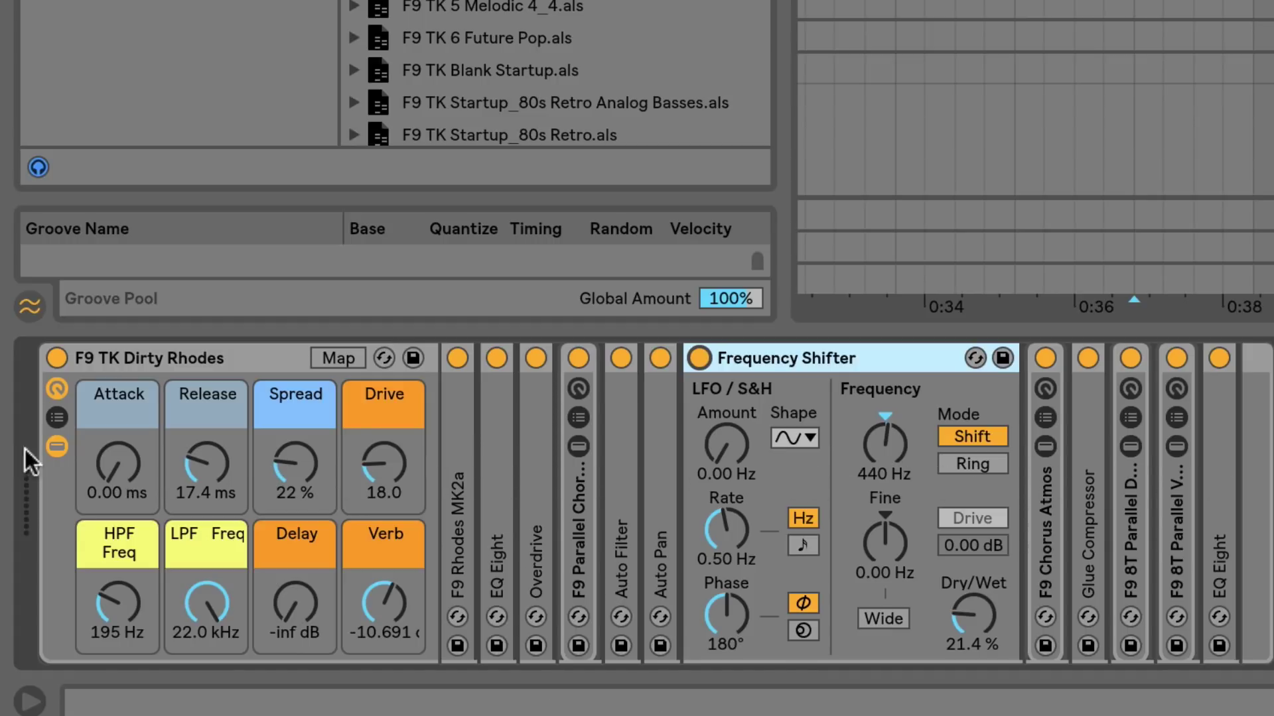
{"action": "left_click", "coordinate": [59, 446]}
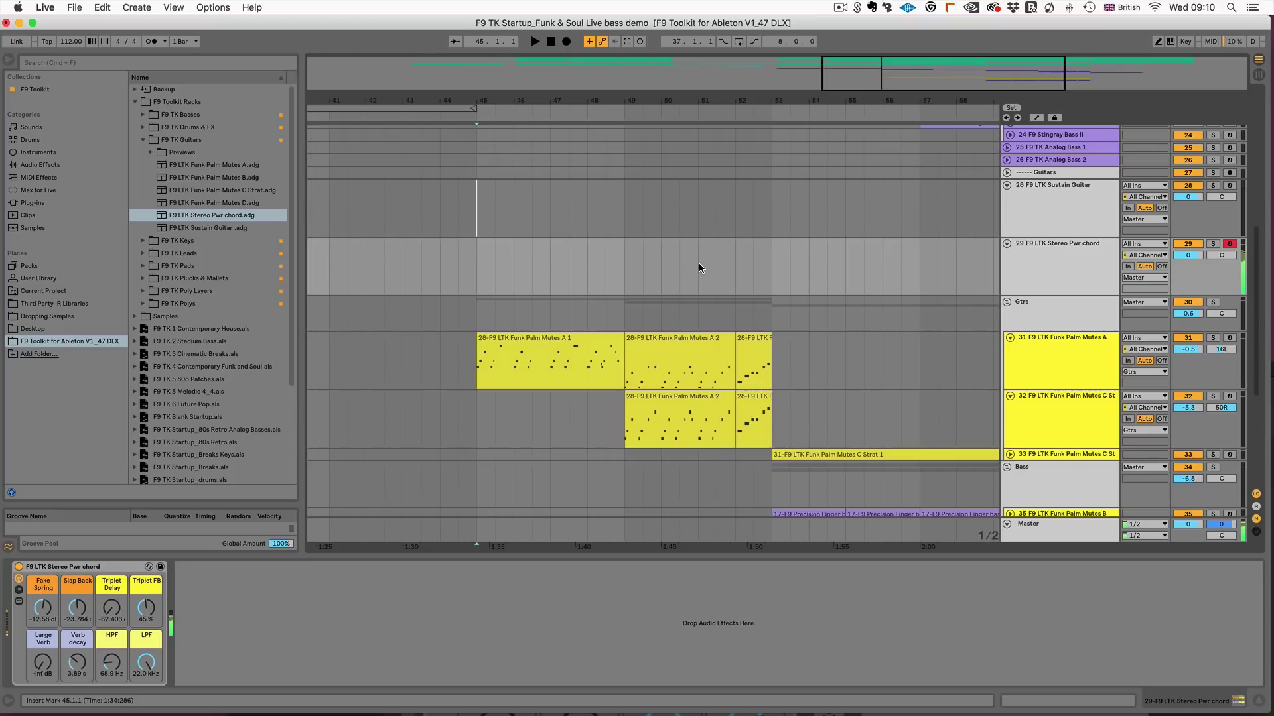
Arm the F9 LTK Sustain Guitar track for playing, followed by the Funk Palm Mutes A track
{"action": "left_click", "coordinate": [1068, 202]}
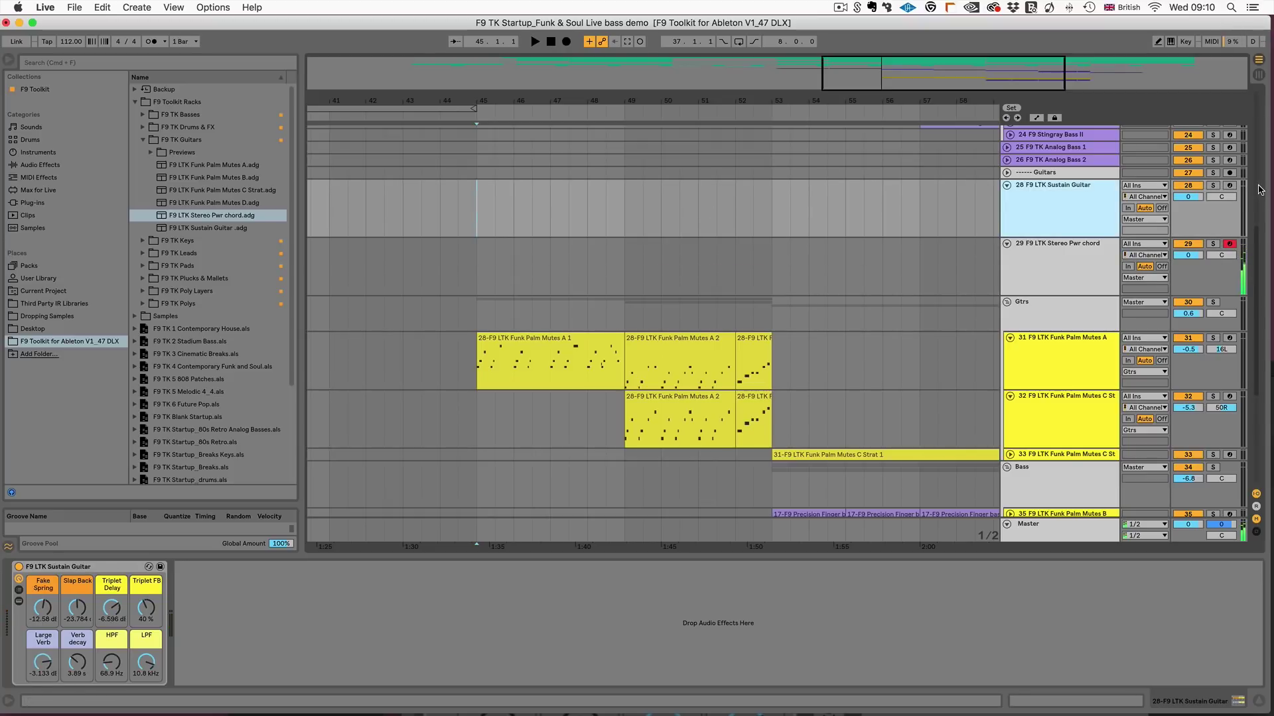
{"action": "left_click", "coordinate": [1229, 187]}
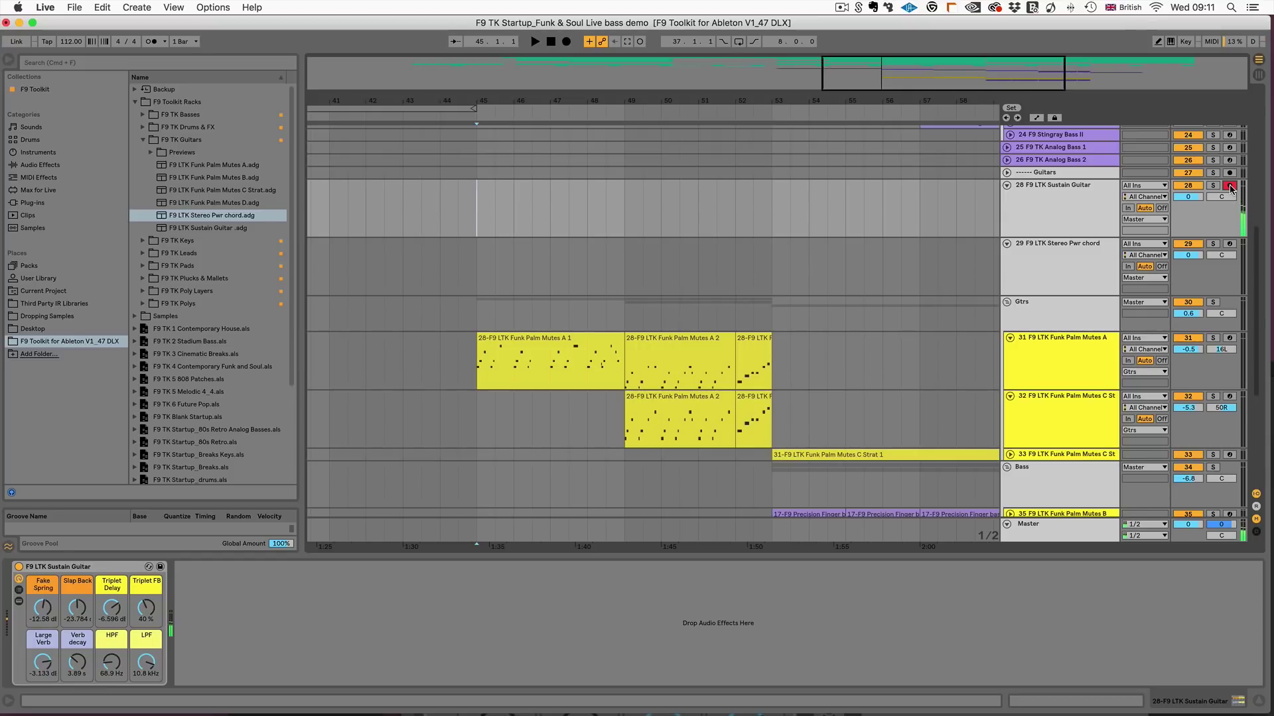
{"action": "left_click", "coordinate": [1093, 344]}
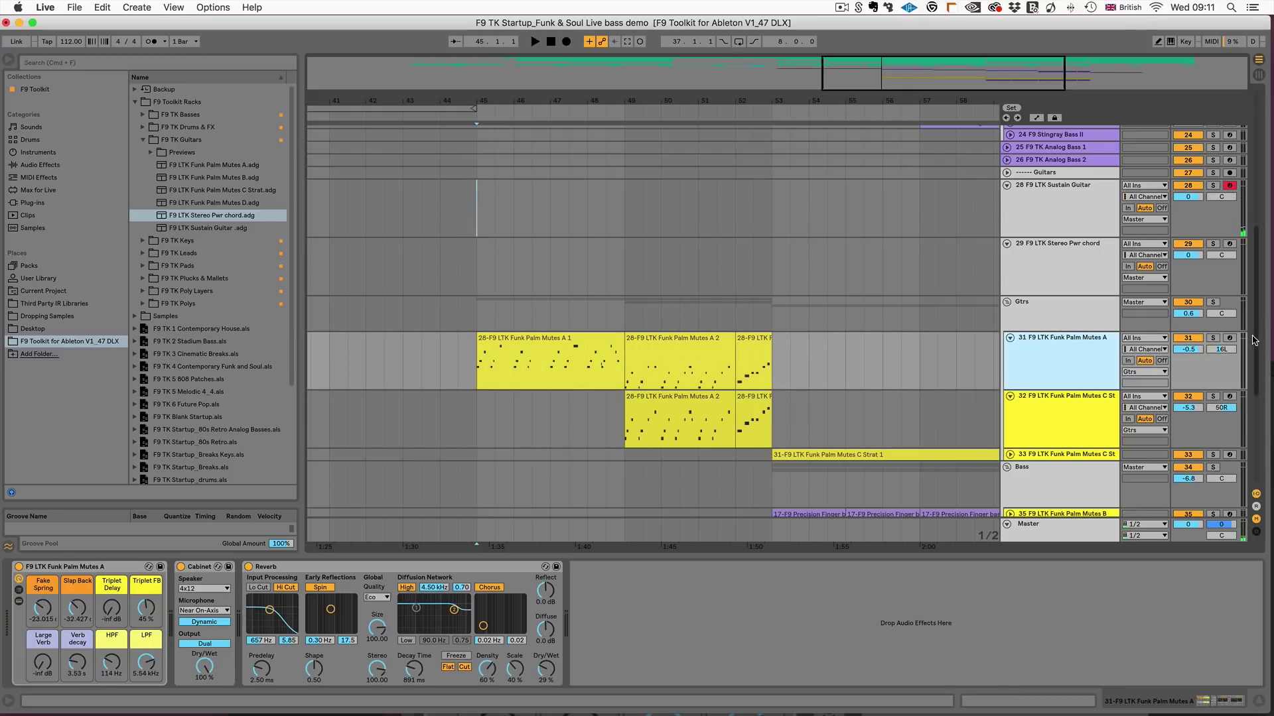
{"action": "left_click", "coordinate": [1229, 339]}
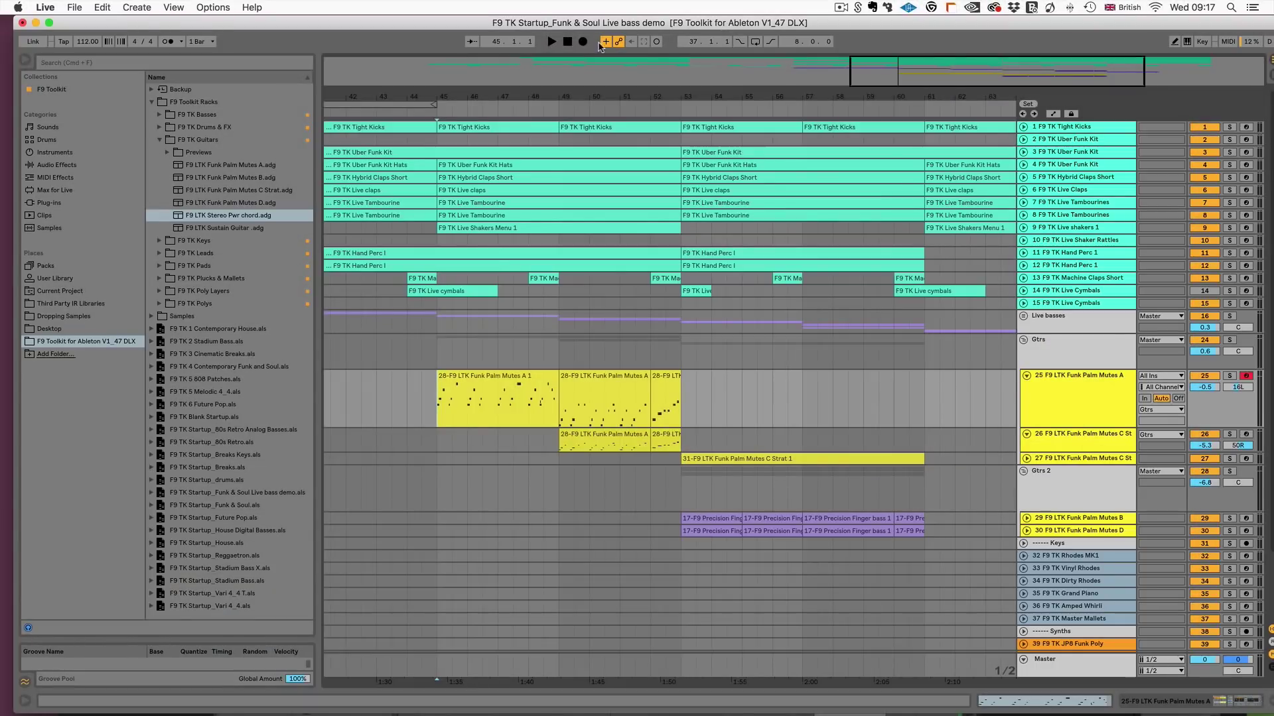
Play the set from bar 45 and consolidate the Precision Finger bass clips on the Funk Palm Mutes B track into one clip
{"action": "left_click", "coordinate": [550, 42]}
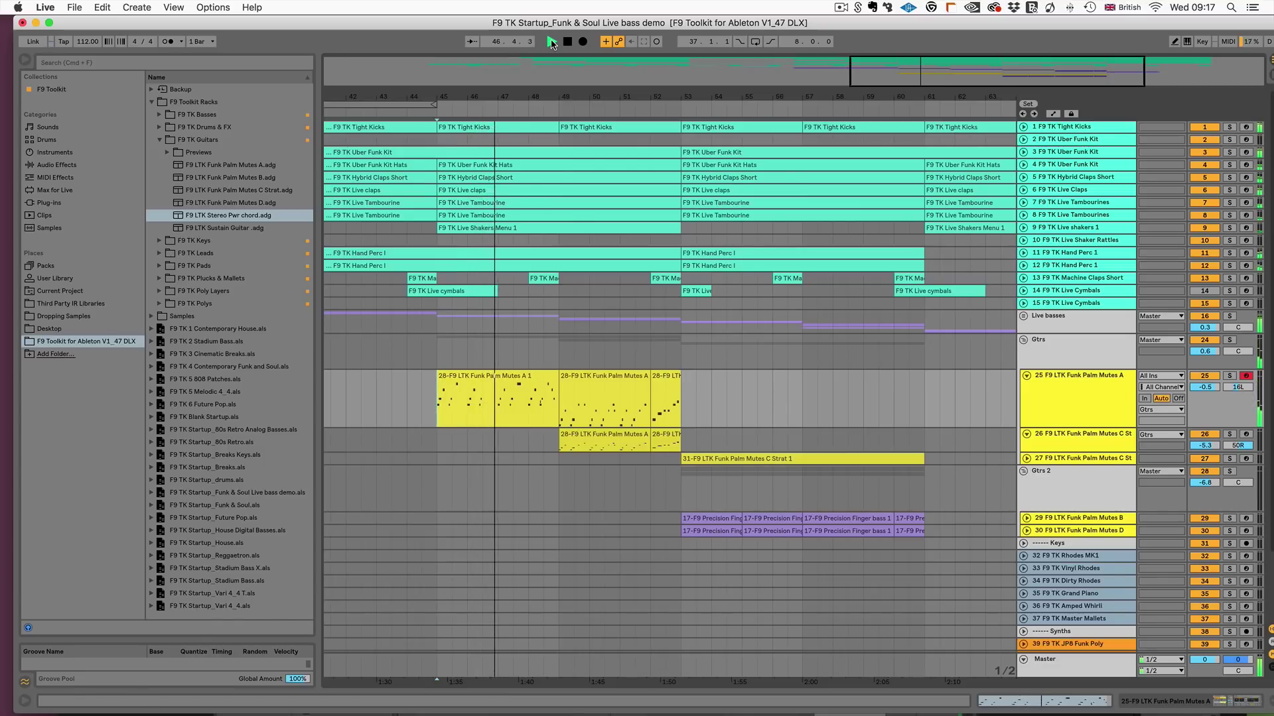
{"action": "left_click", "coordinate": [907, 521]}
{"action": "left_click", "coordinate": [716, 518], "text": "shift"}
{"action": "key", "text": "super+j"}
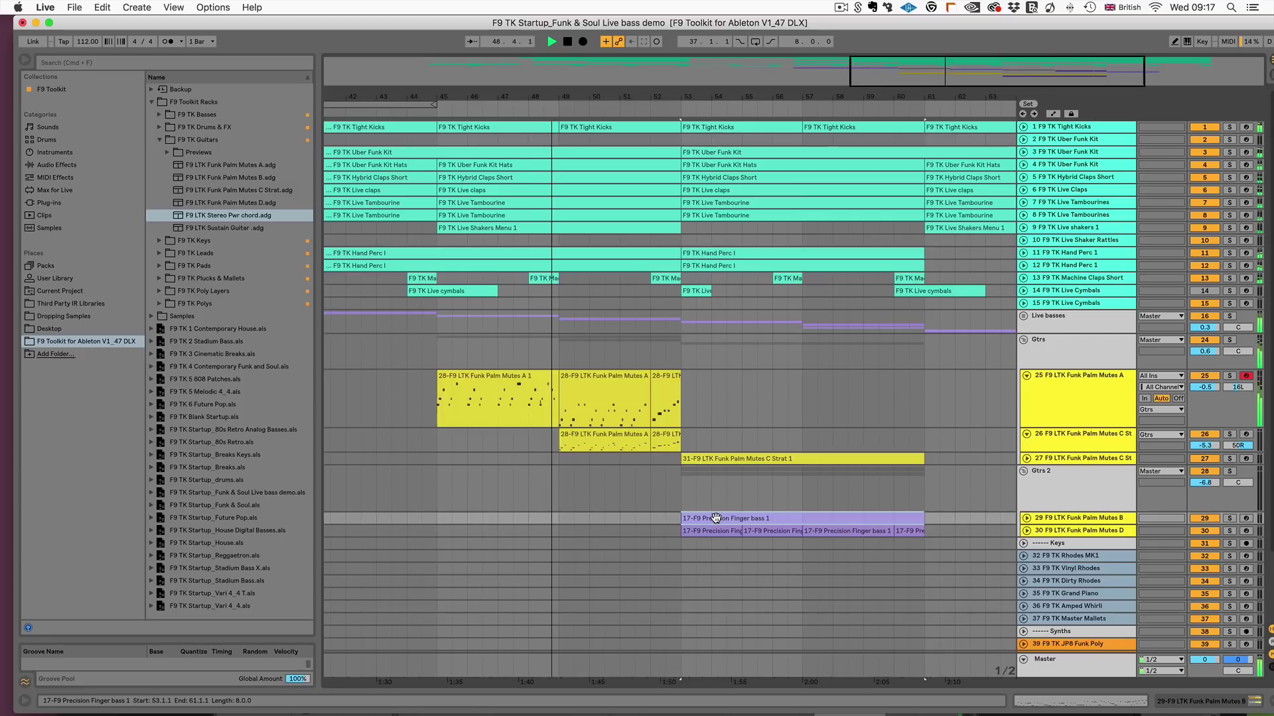
Open the consolidated Funk Palm Mutes B clip in the MIDI note editor and enlarge its note rows around C1 to C3
{"action": "double_click", "coordinate": [715, 518]}
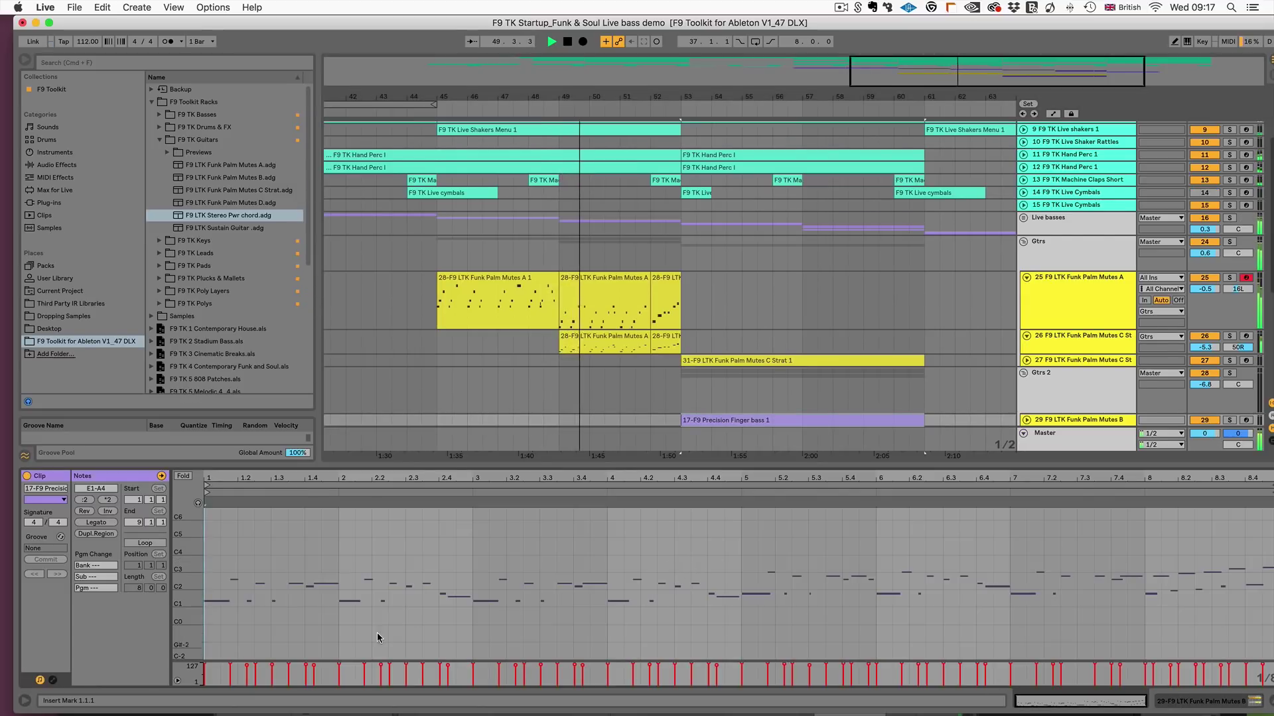
{"action": "left_click_drag", "start_coordinate": [181, 589], "coordinate": [221, 587]}
{"action": "scroll", "coordinate": [792, 286], "scroll_direction": "down", "scroll_amount": 2}
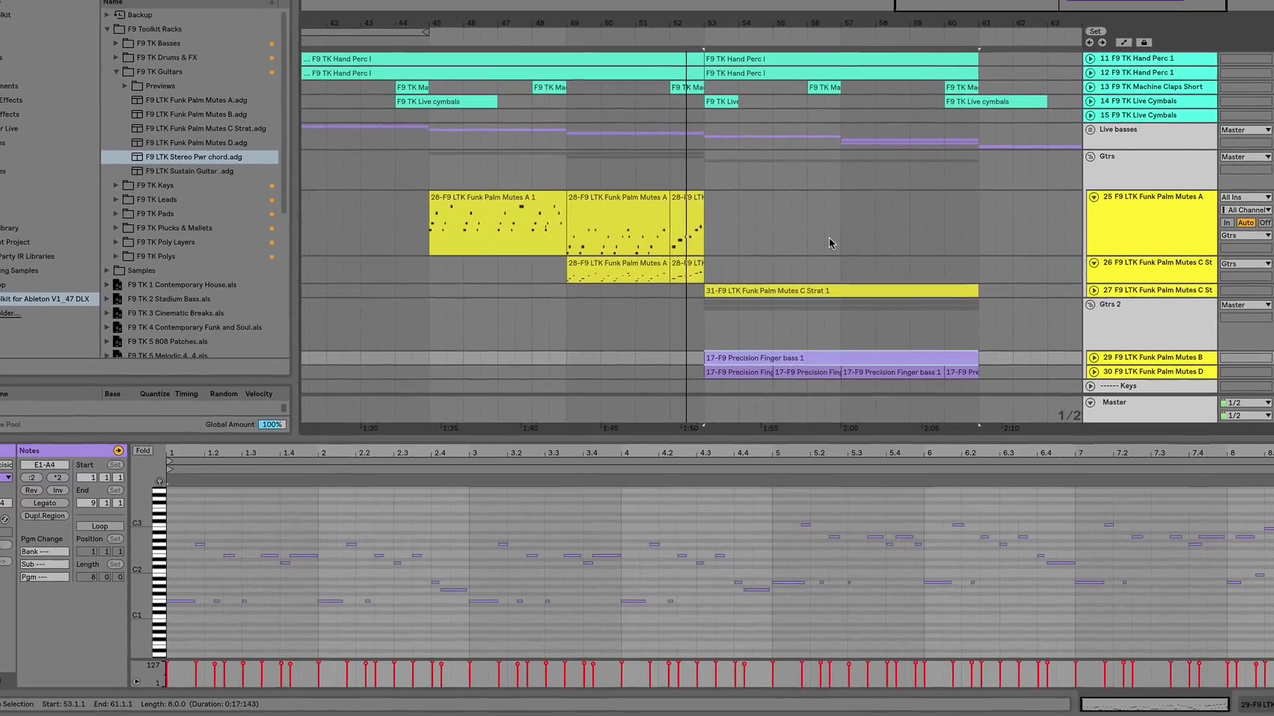